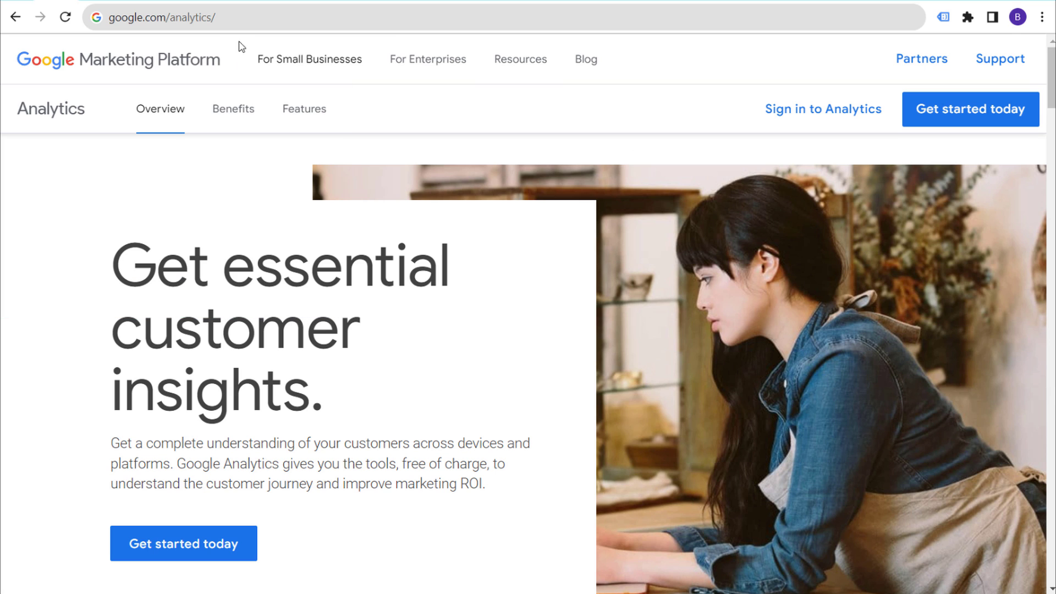
Load google.com/analytics/ and start the Google Analytics account setup
click(227, 20)
key(Return)
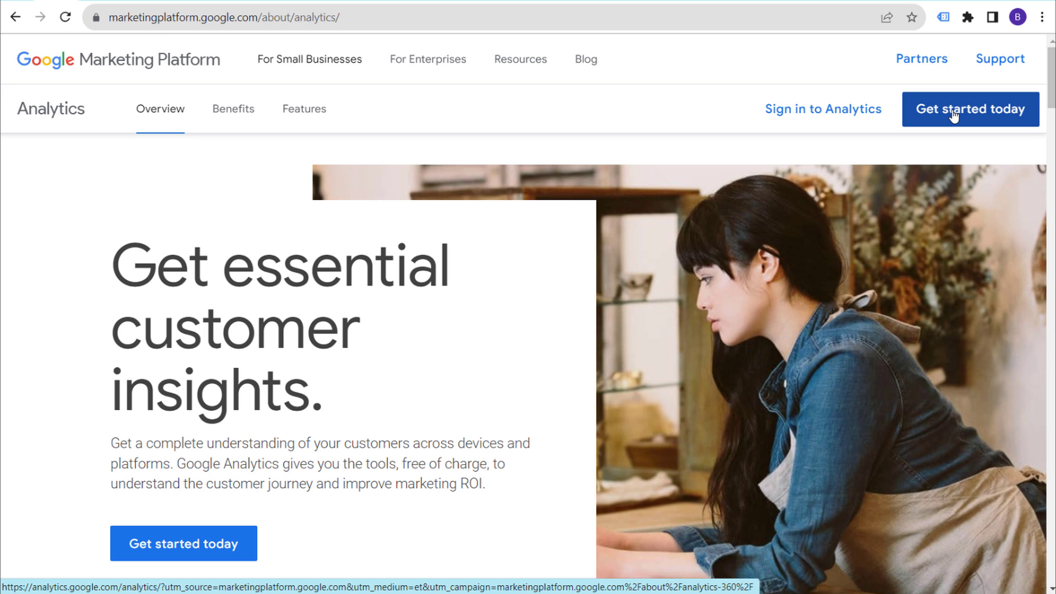
click(841, 114)
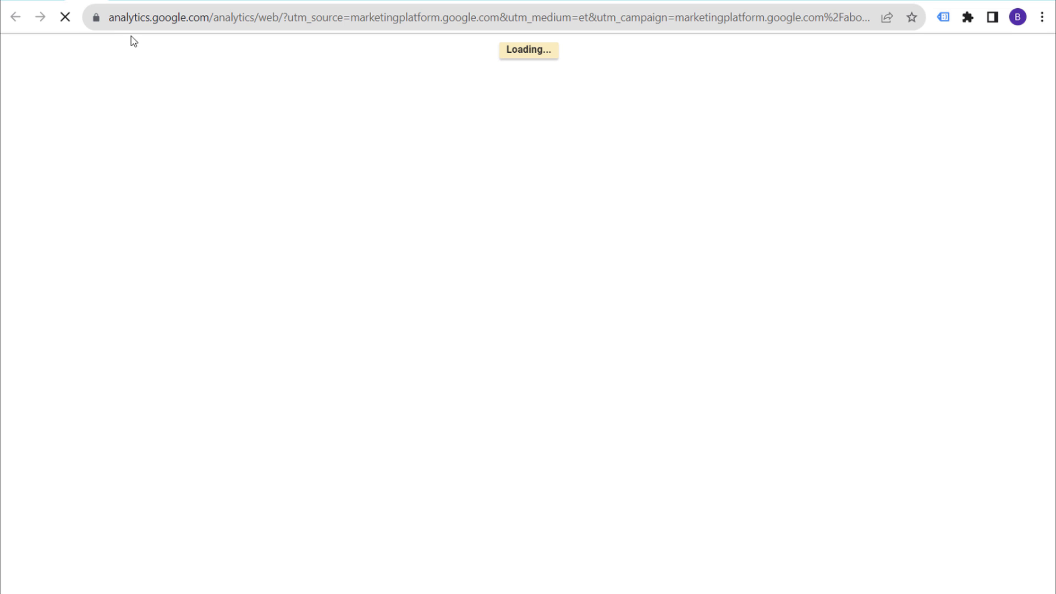
click(15, 17)
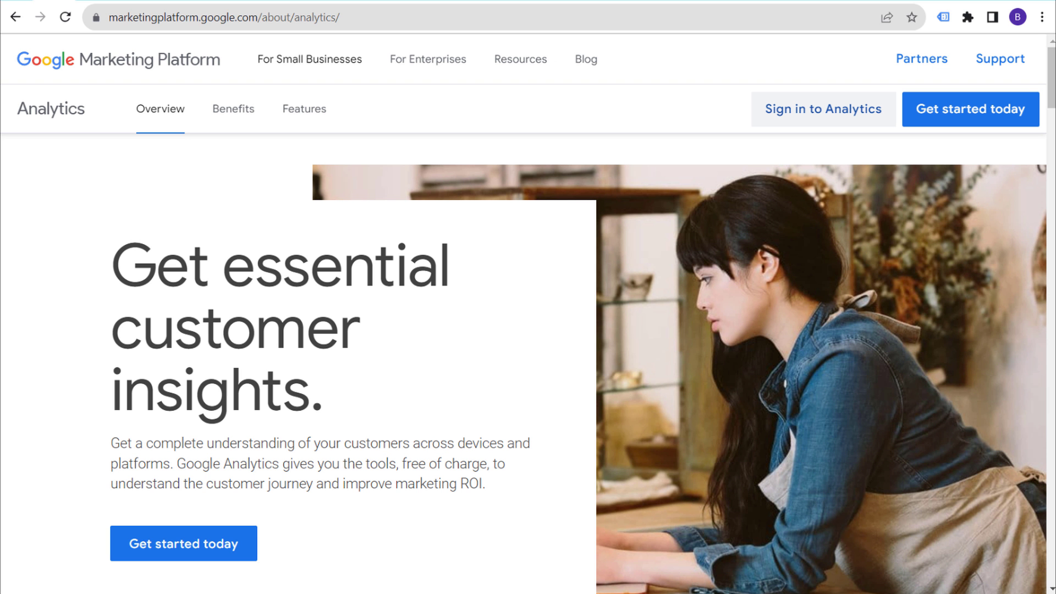
click(972, 113)
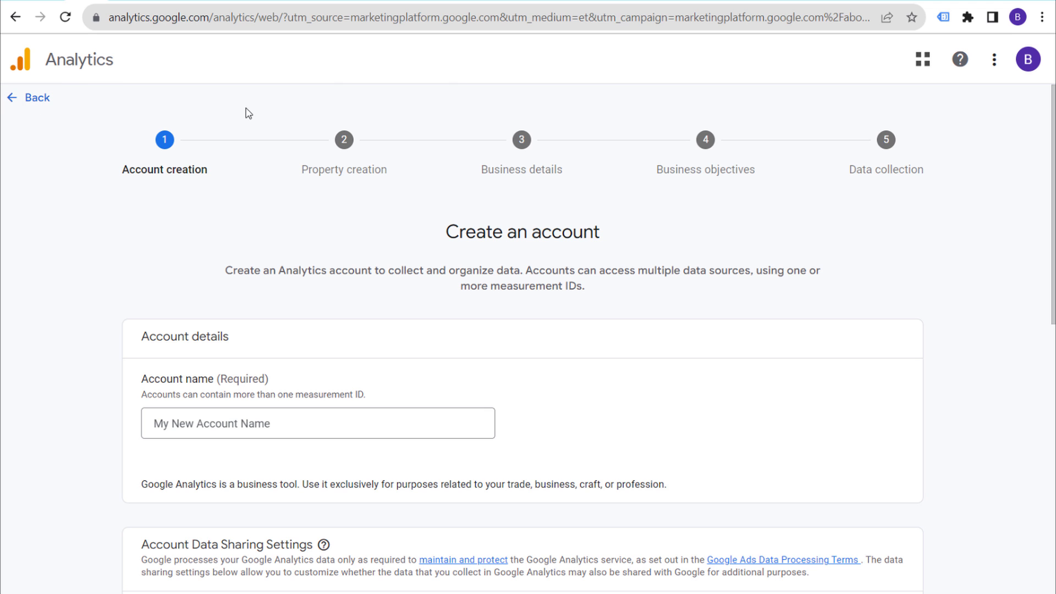
Exit the account setup to Admin and start creating a new account from there
click(51, 98)
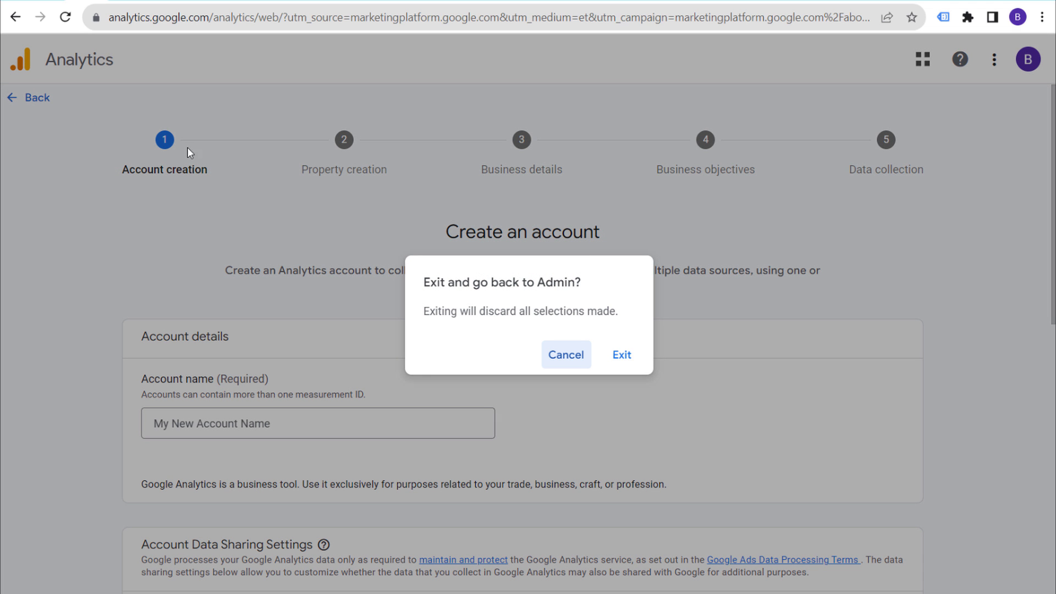
click(616, 357)
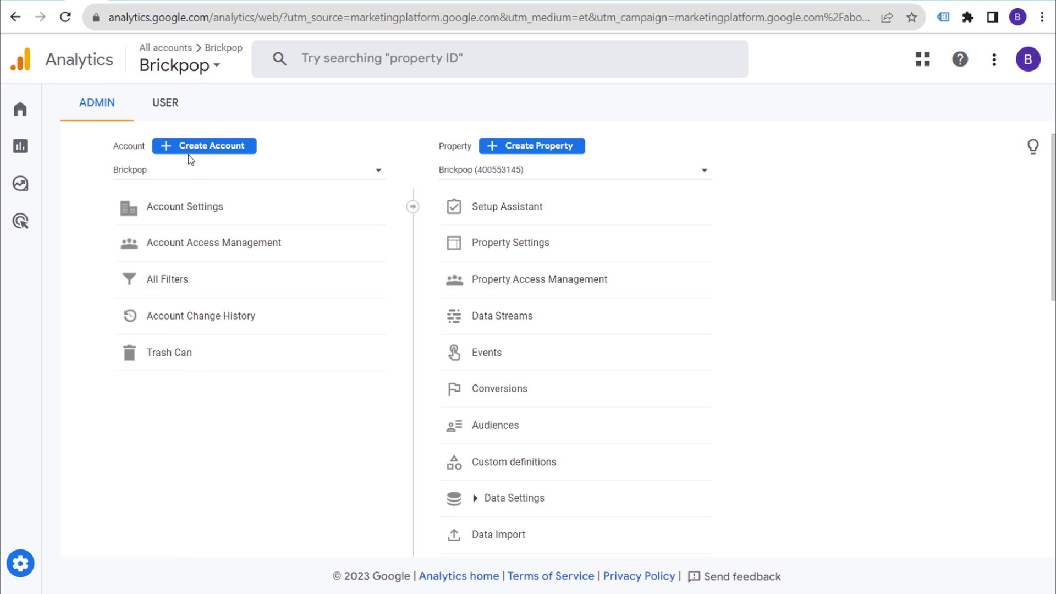
click(202, 147)
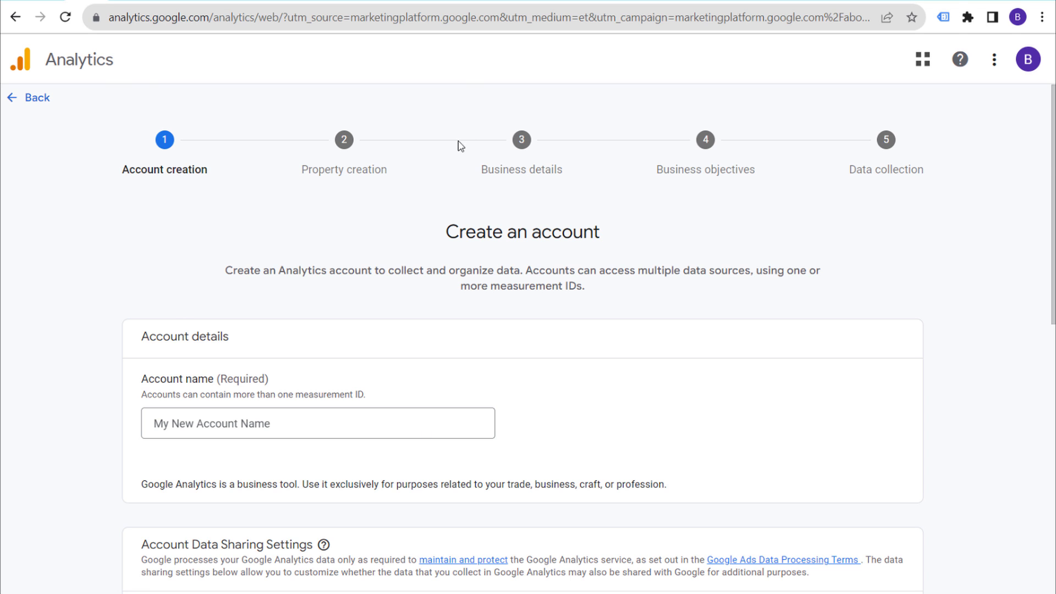
Name the new Analytics account BrickPop.com
scroll(638, 206, down, 1)
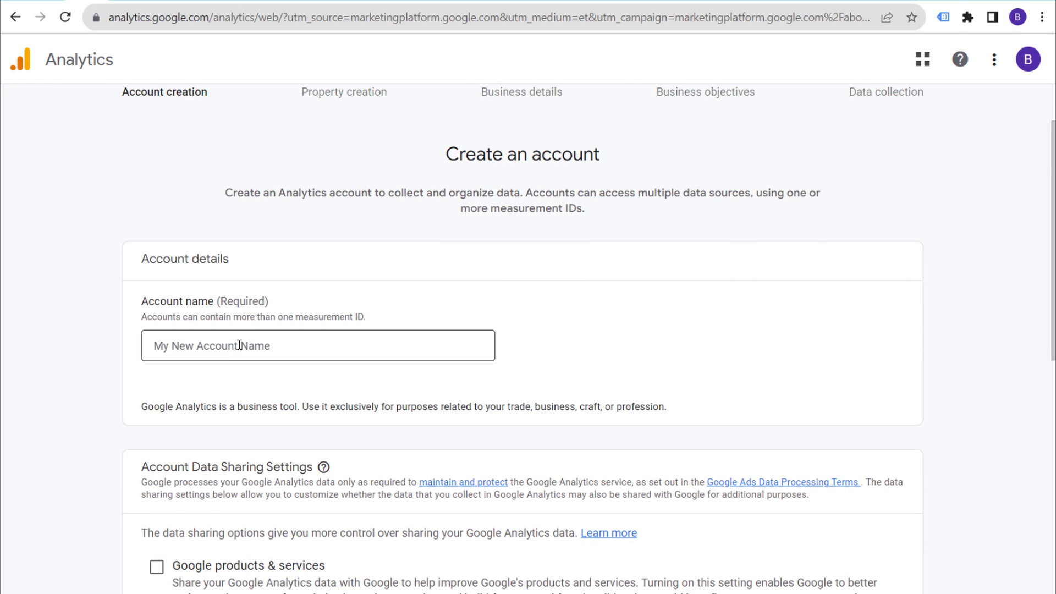
click(298, 334)
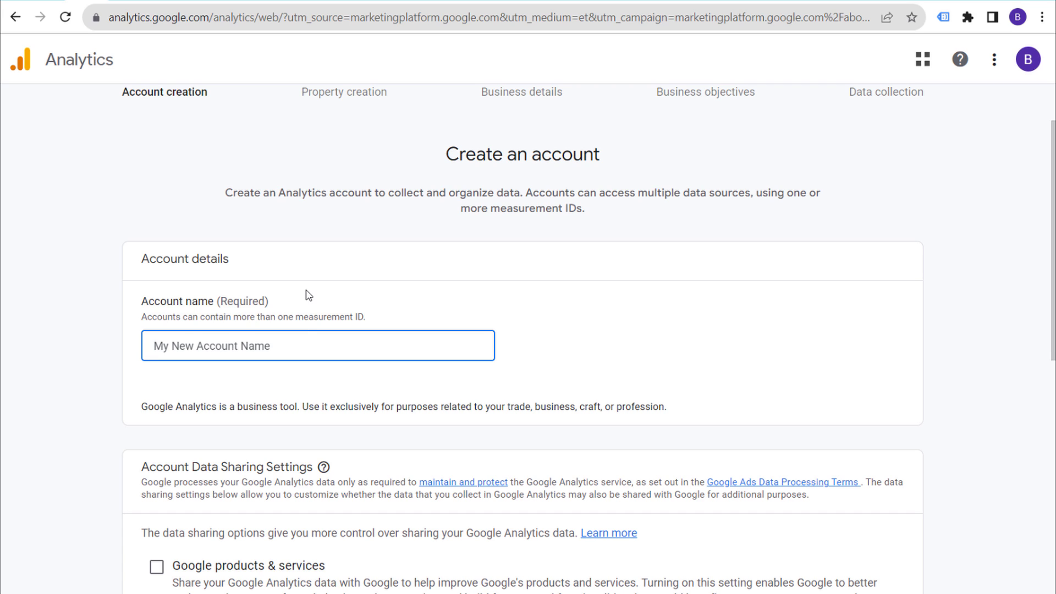
text(Brick)
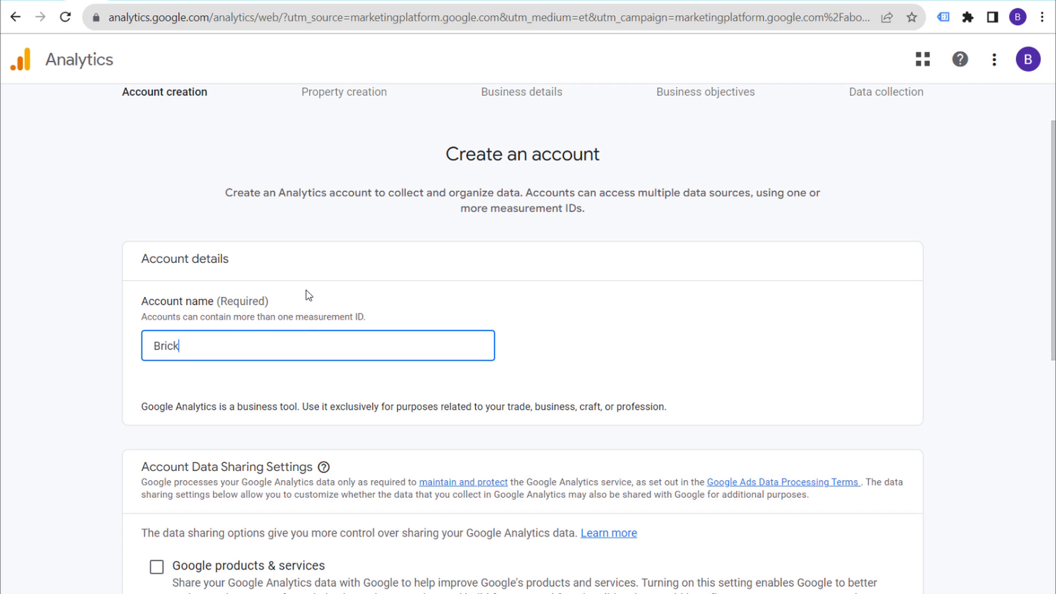
text(Pop.com)
click(309, 295)
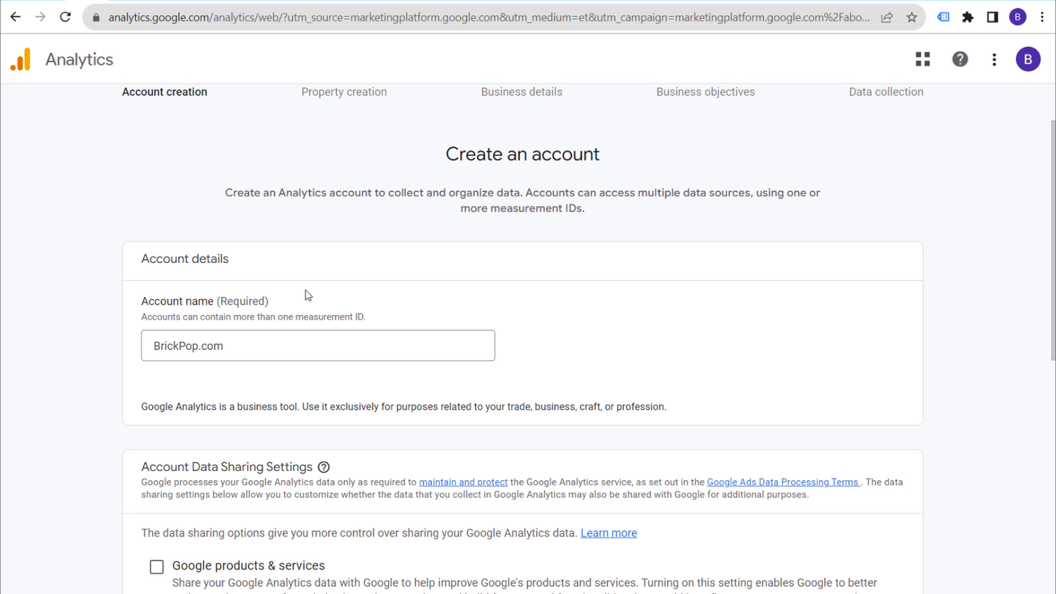
Enable data sharing with Google products & services for the account and continue to property creation
scroll(90, 277, down, 4)
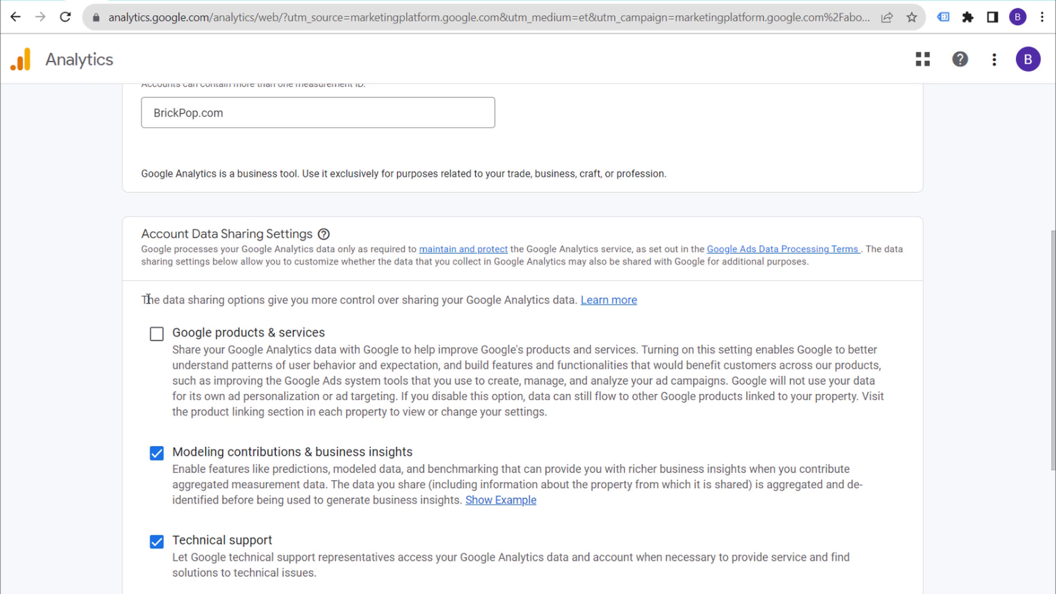
drag(148, 300, 502, 299)
click(530, 300)
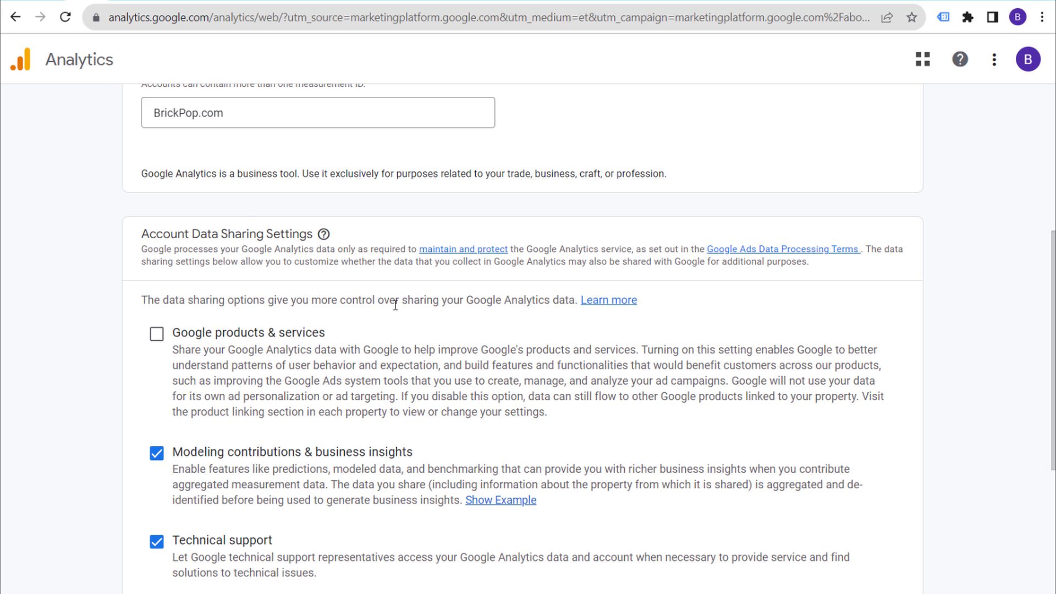
click(157, 336)
scroll(157, 338, down, 5)
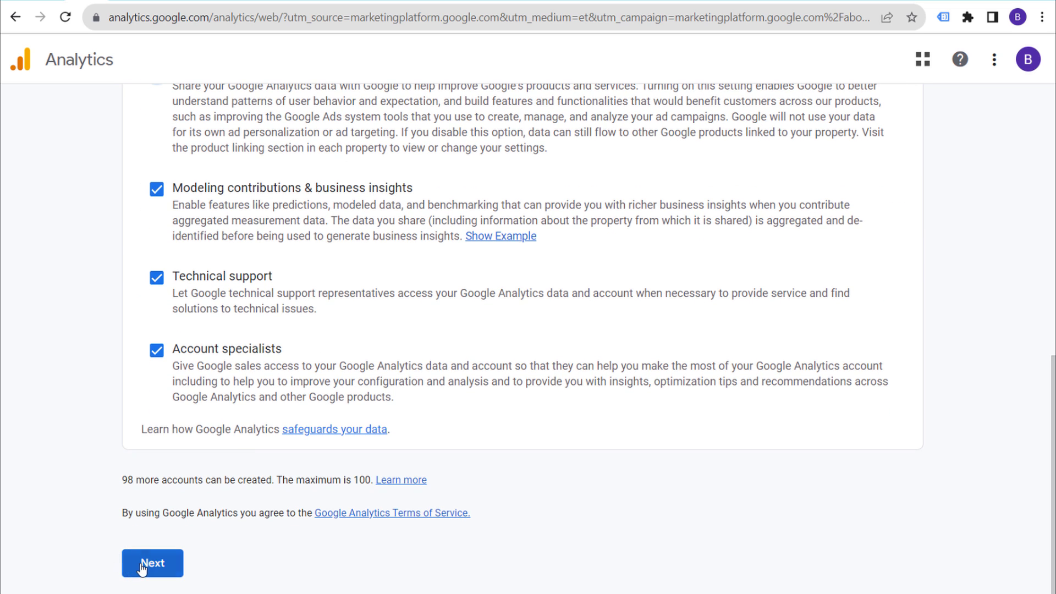
click(153, 563)
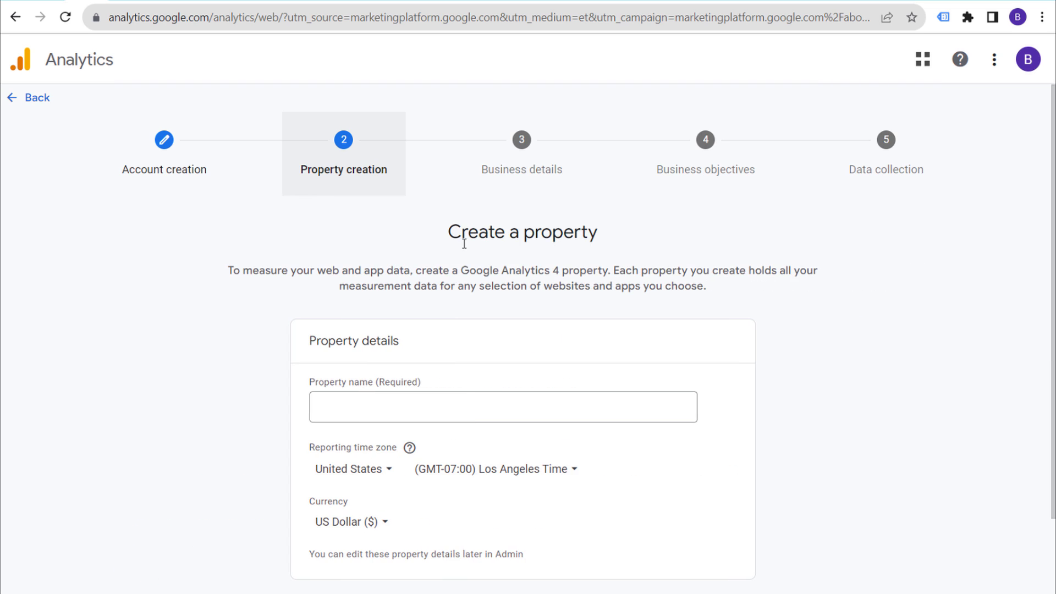
Name the new property BrickPop.com
scroll(495, 265, down, 2)
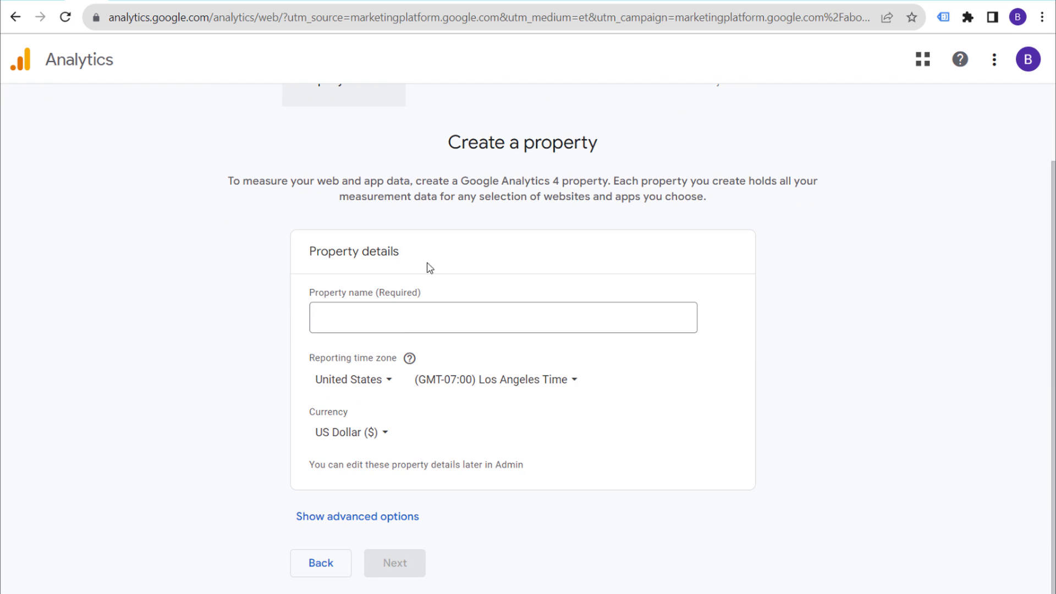
click(413, 314)
text(Br)
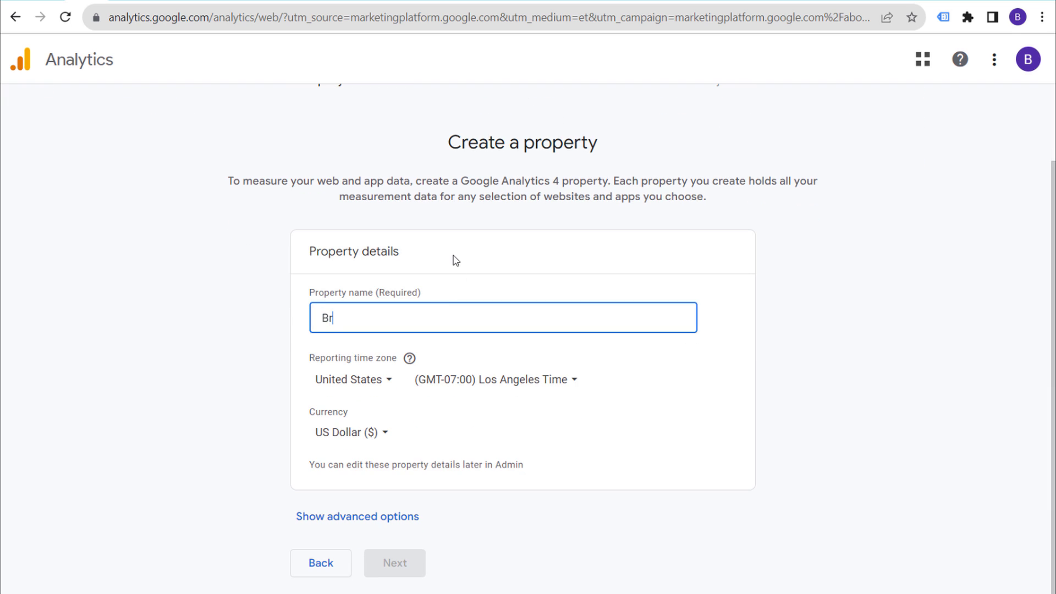
text(ickPop.com)
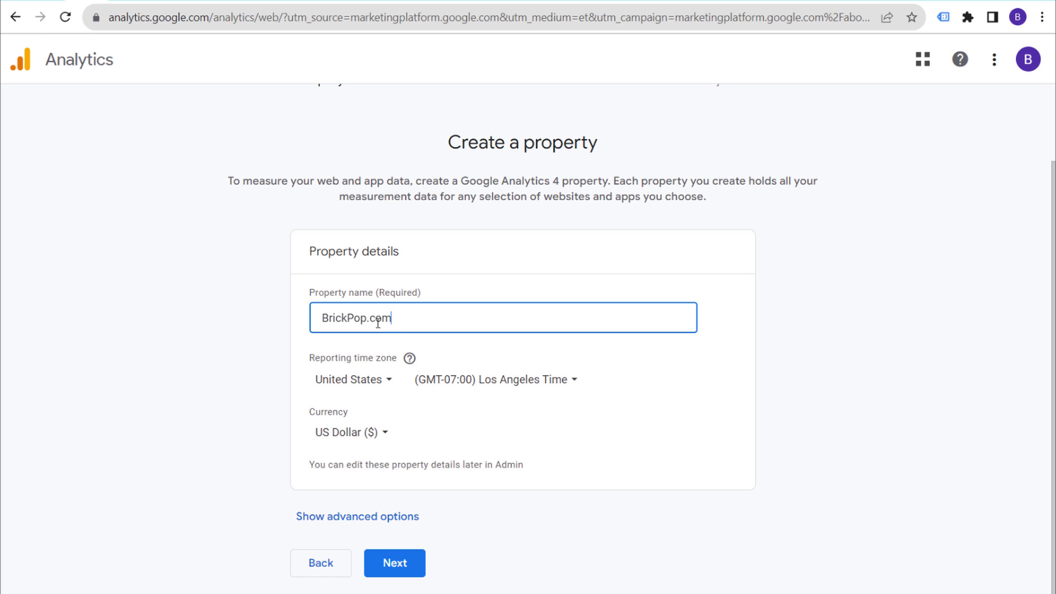
Set the property's reporting time zone to (GMT-04:00) New York Time
click(548, 384)
scroll(536, 208, down, 3)
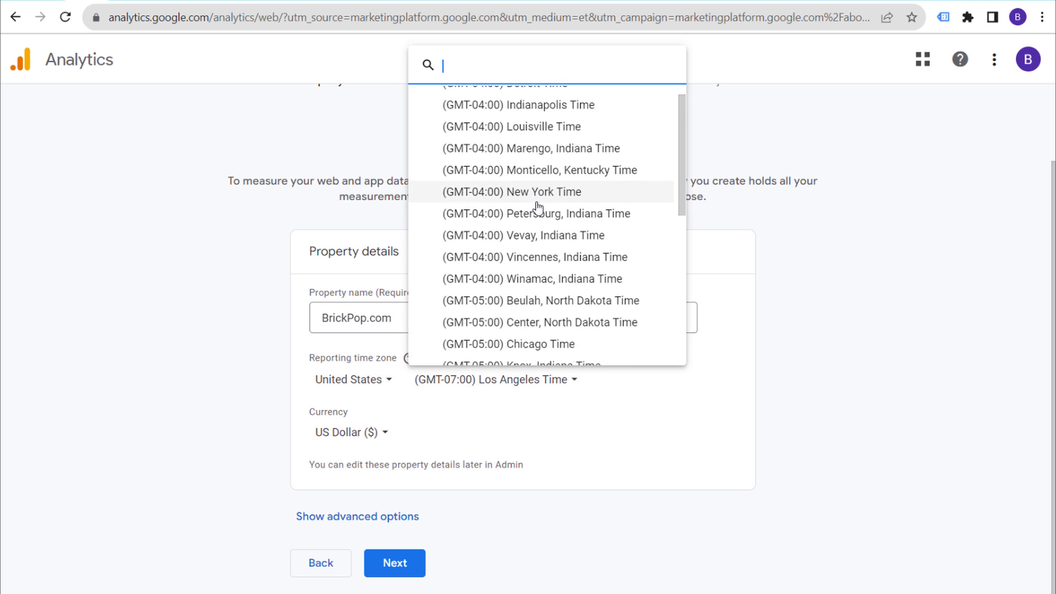
scroll(538, 208, down, 2)
scroll(542, 195, up, 3)
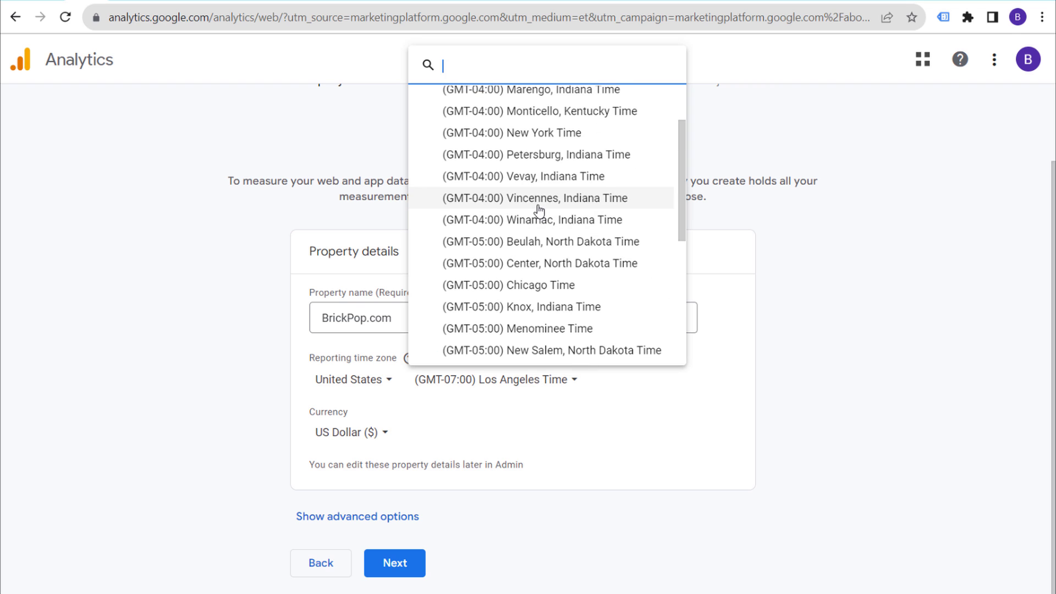
click(552, 136)
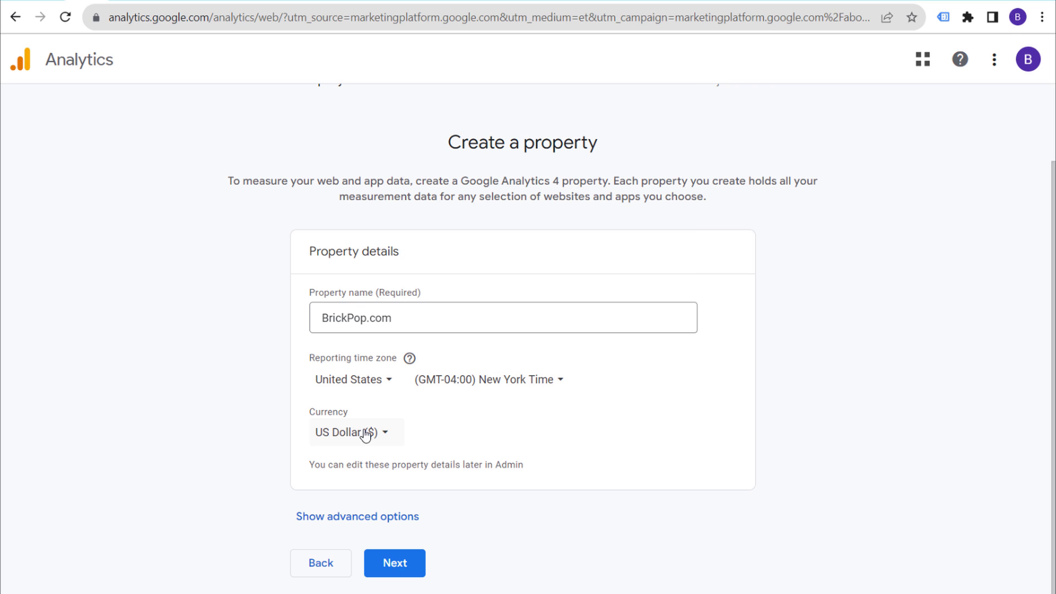
Show the property's advanced options and continue to the business details
click(361, 520)
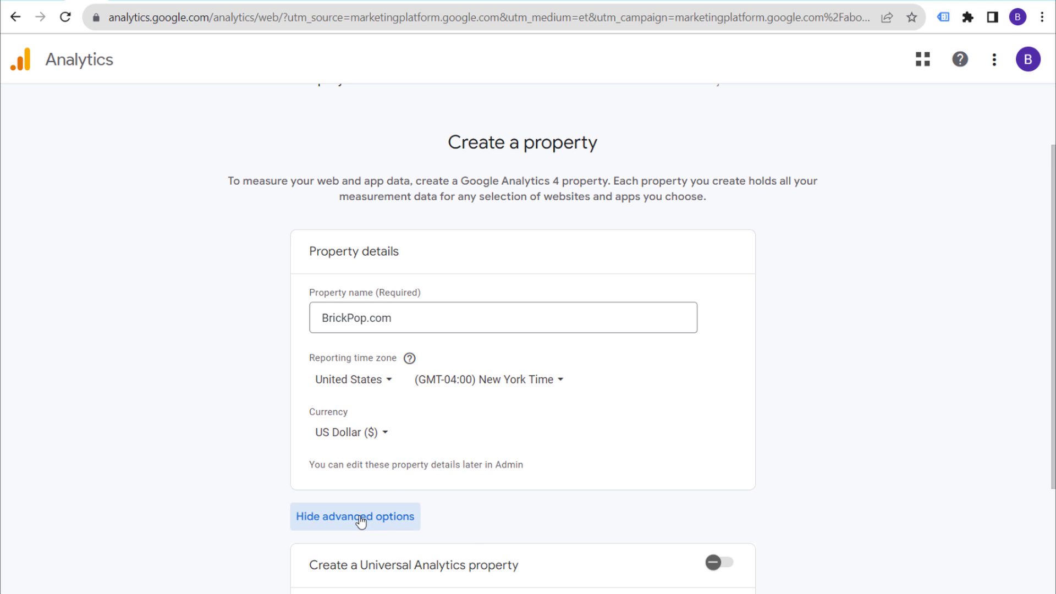
scroll(844, 410, down, 3)
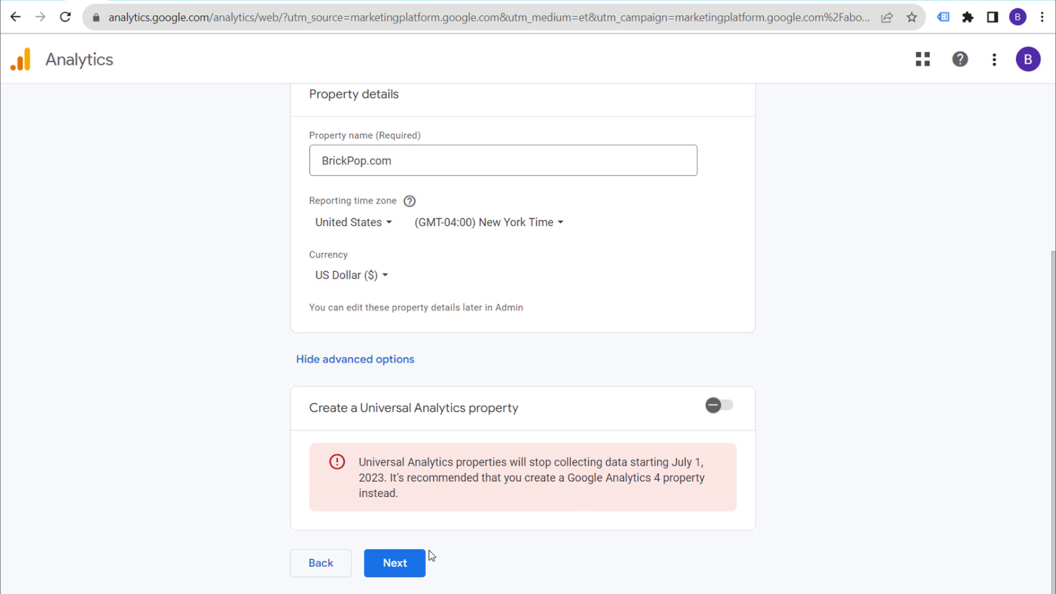
click(410, 562)
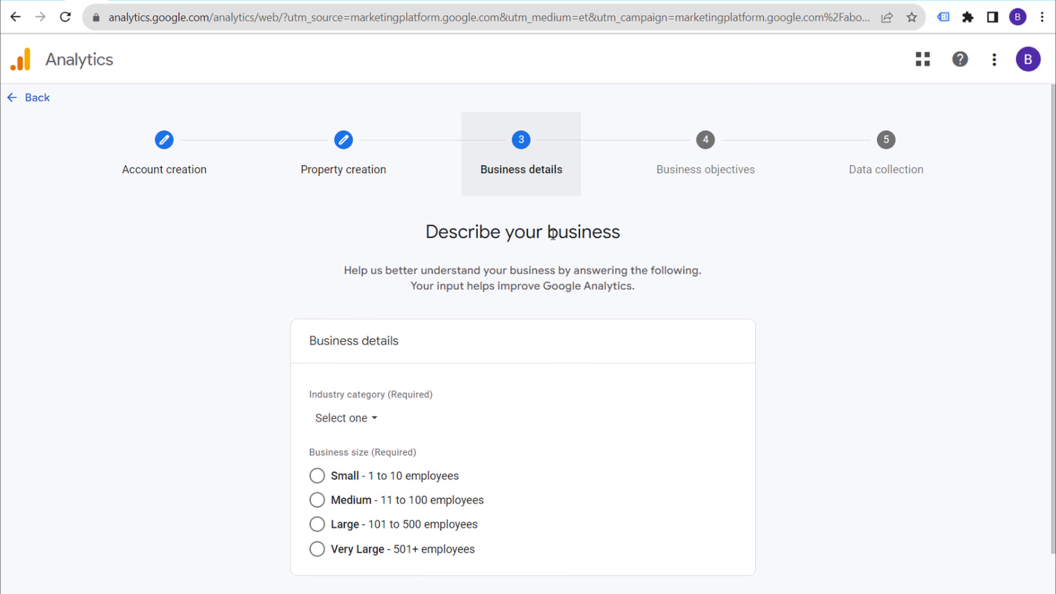
Set the industry category to Hobbies & Leisure and the business size to Small, 1 to 10 employees, and continue to the business objectives
scroll(770, 287, down, 1)
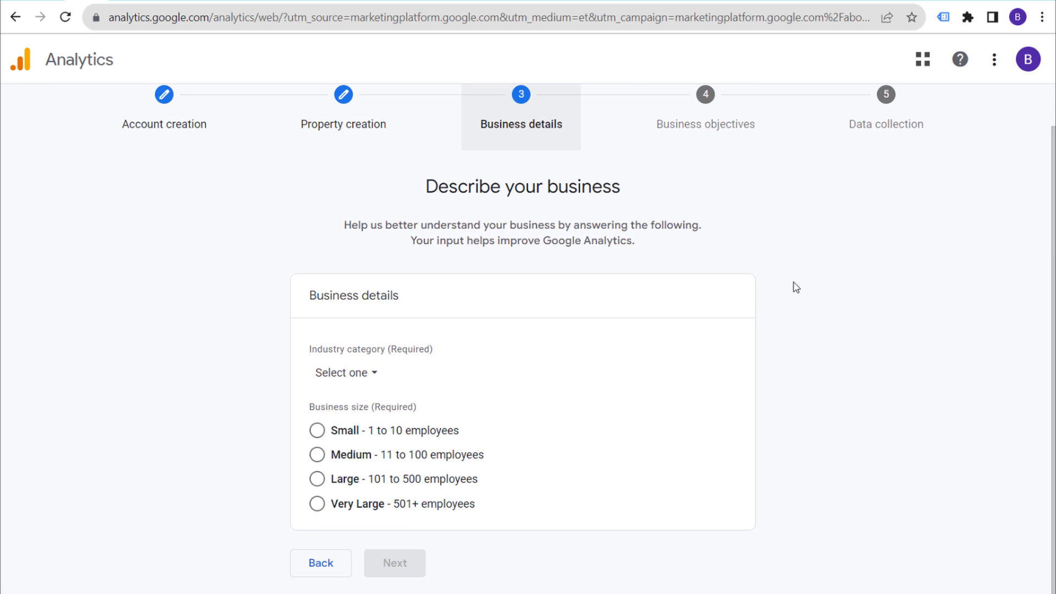
click(348, 377)
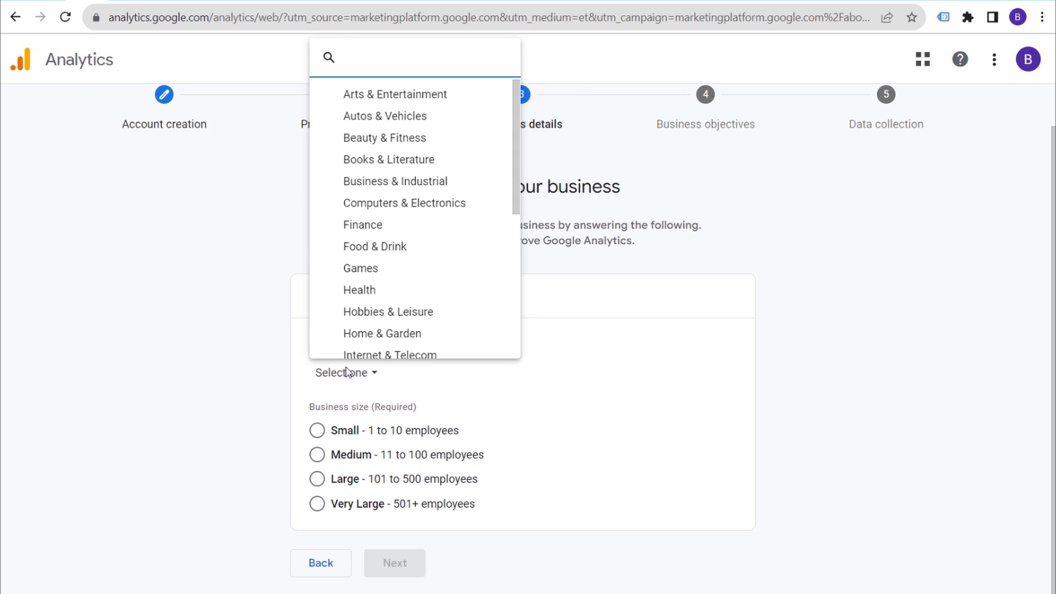
click(459, 314)
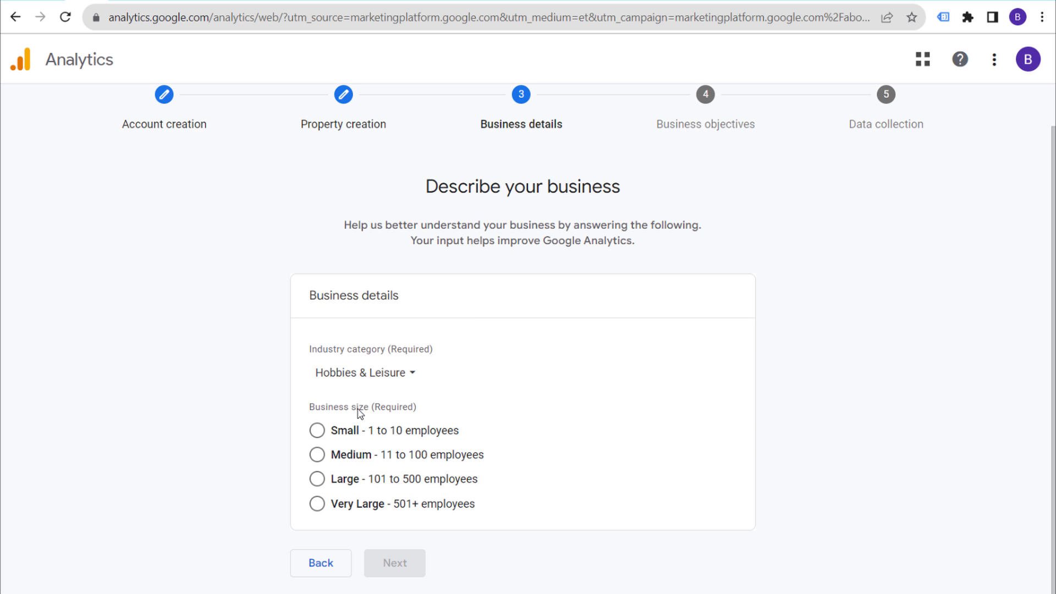
click(319, 431)
click(406, 560)
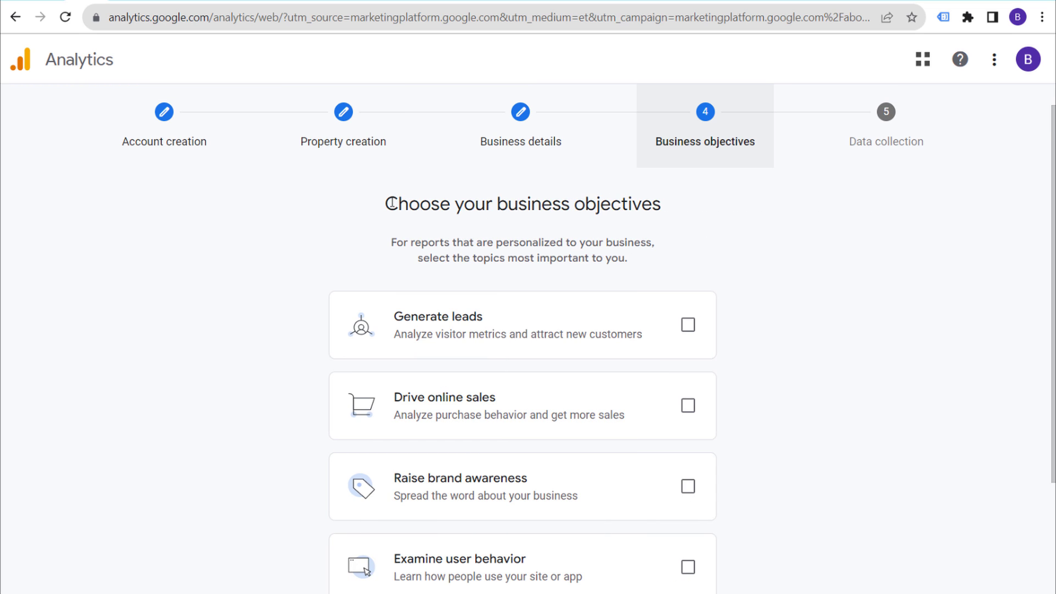
Choose Get baseline reports as the business objective and create the account
scroll(799, 242, down, 3)
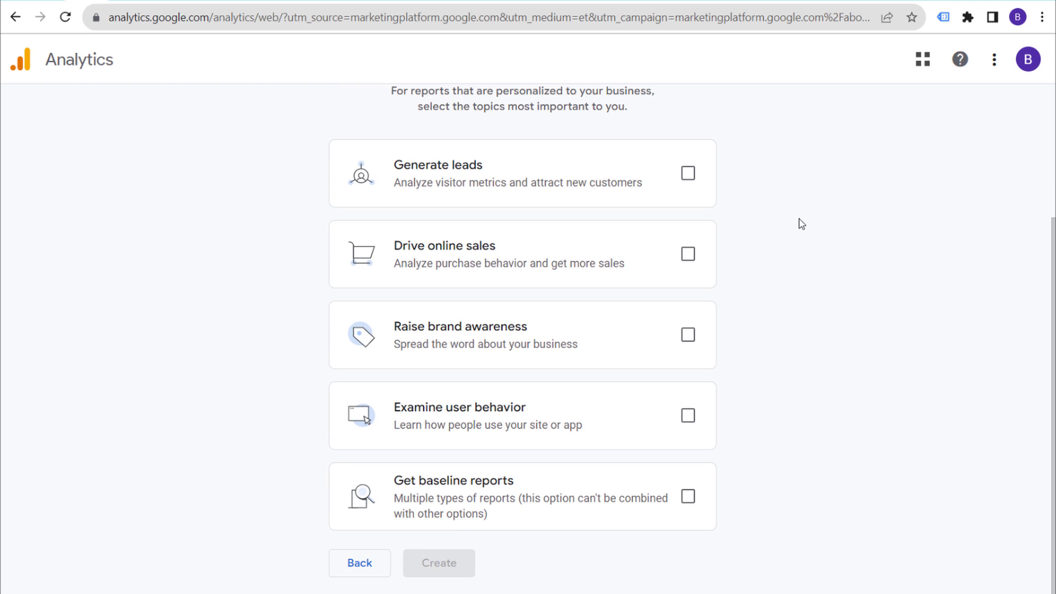
scroll(583, 111, up, 2)
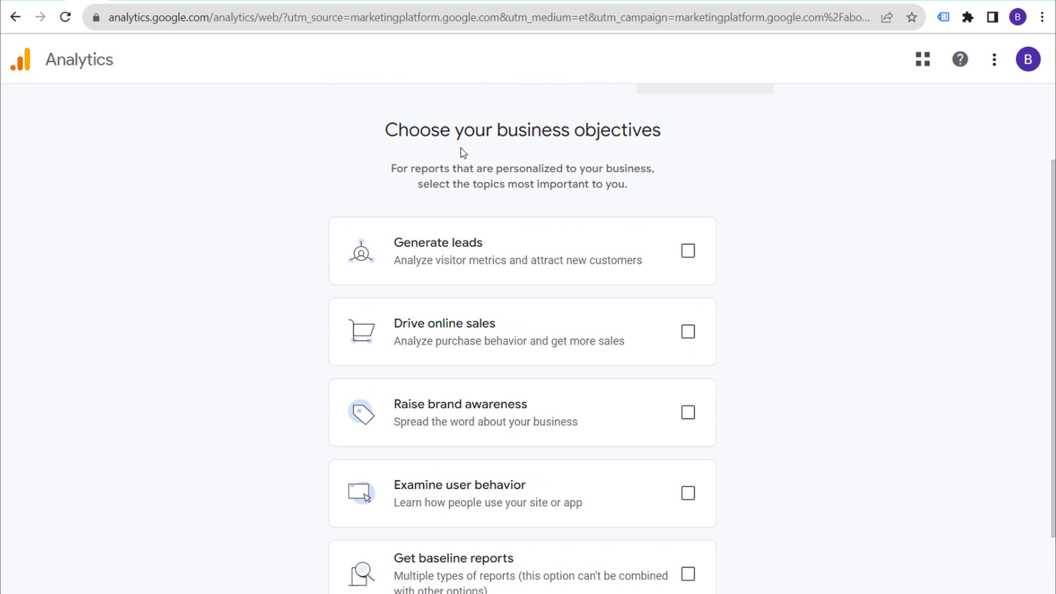
scroll(819, 242, down, 2)
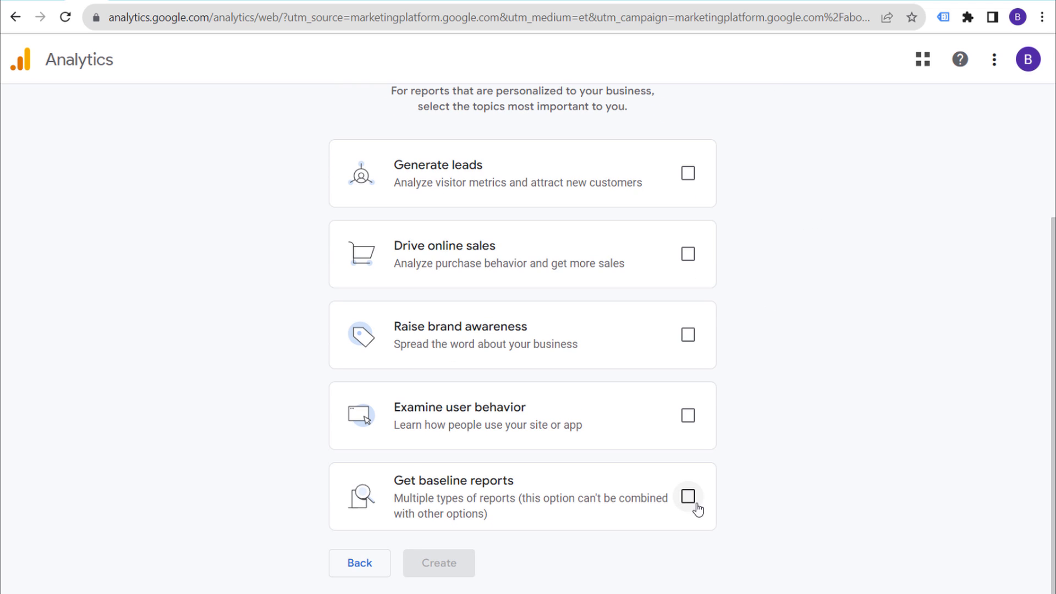
click(691, 498)
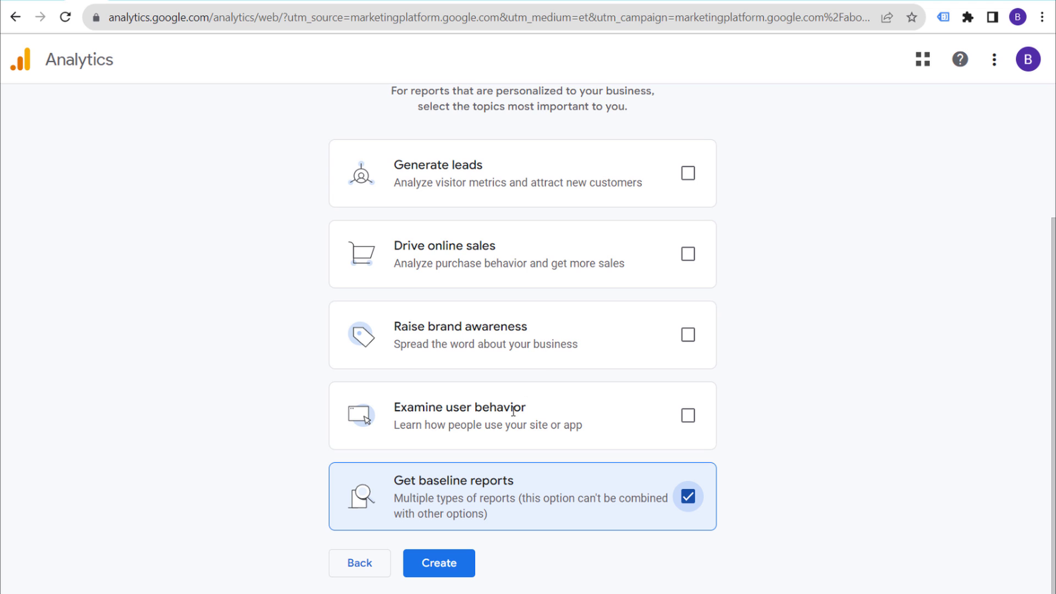
click(437, 563)
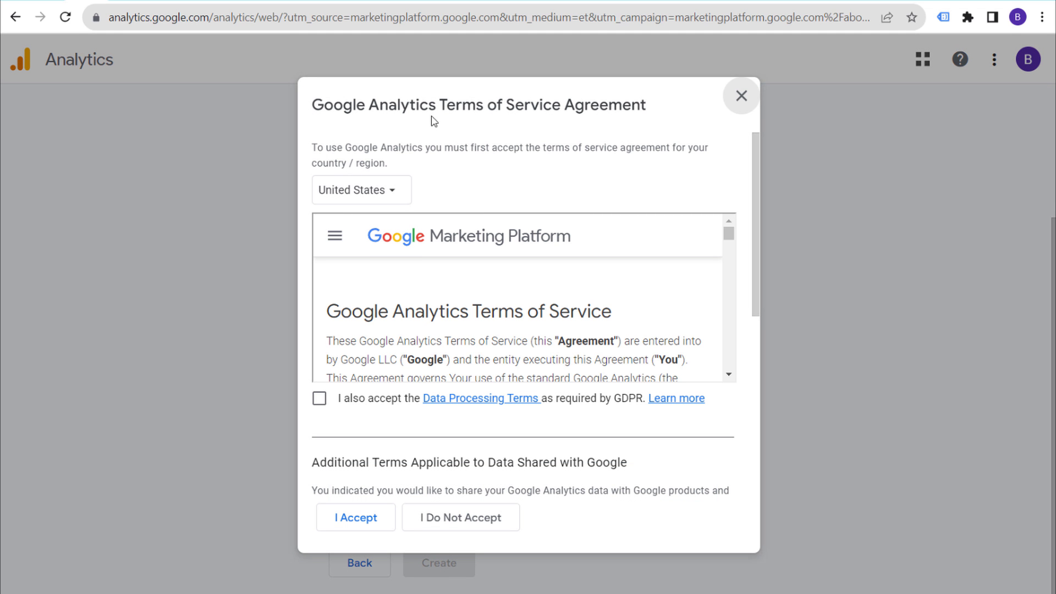
Accept the Data Processing Terms, the Measurement Controller-Controller Data Protection Terms and the United States terms of service agreement
click(319, 398)
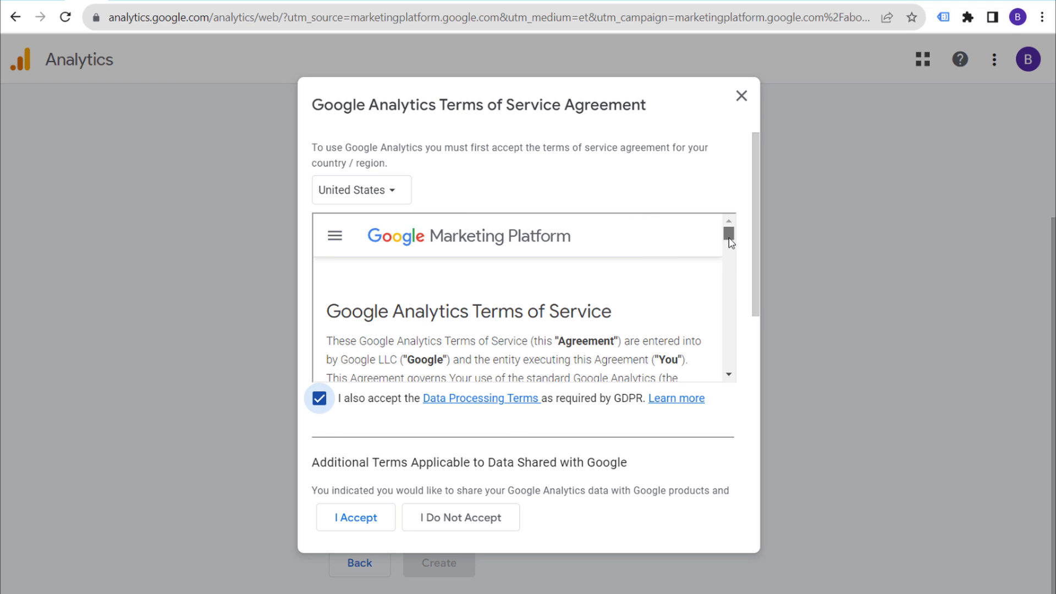
drag(729, 234, 729, 360)
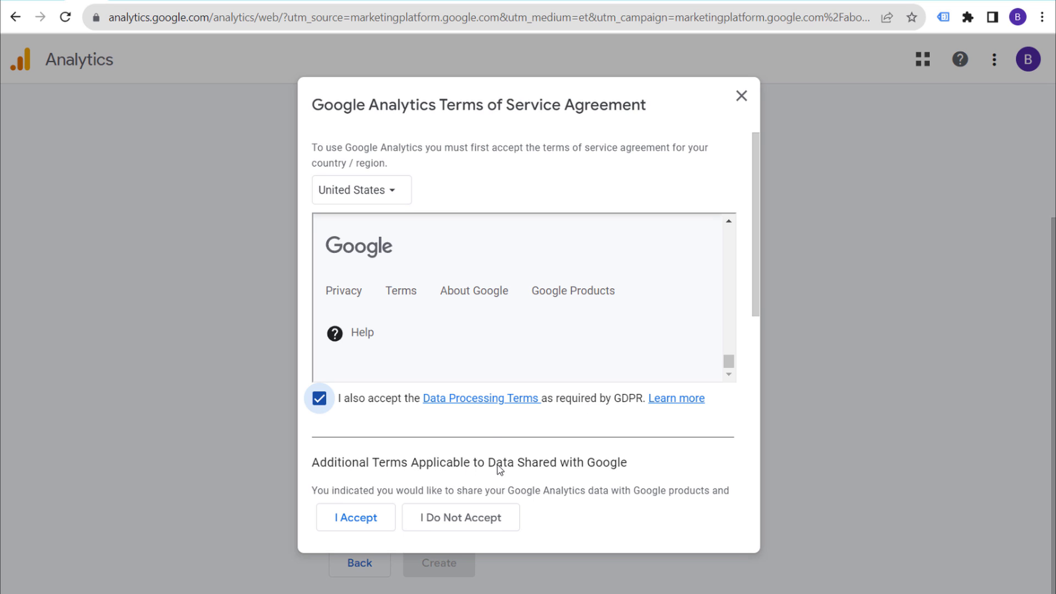
click(368, 518)
click(329, 436)
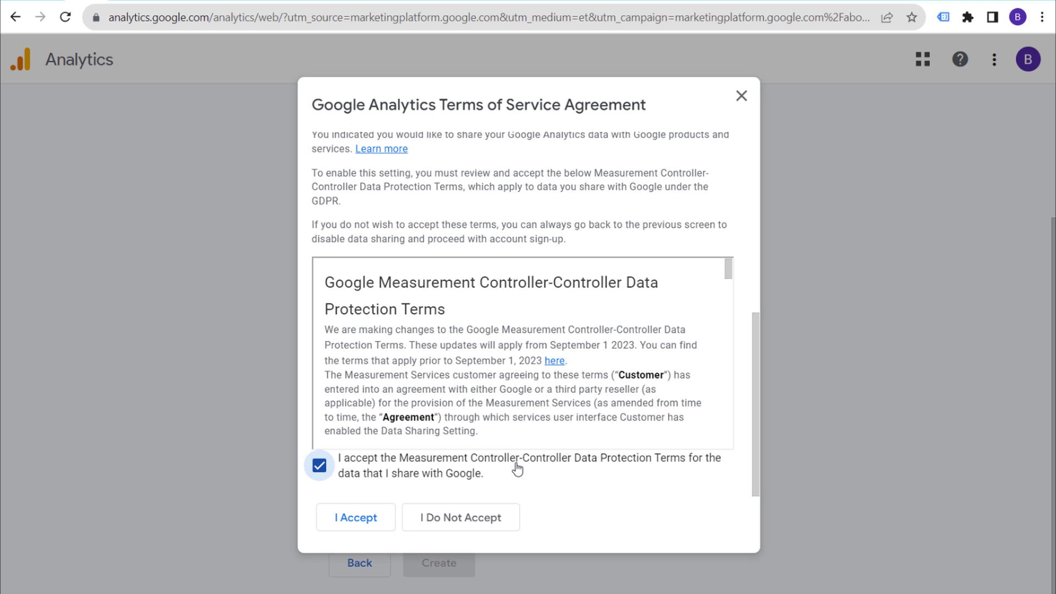
click(360, 518)
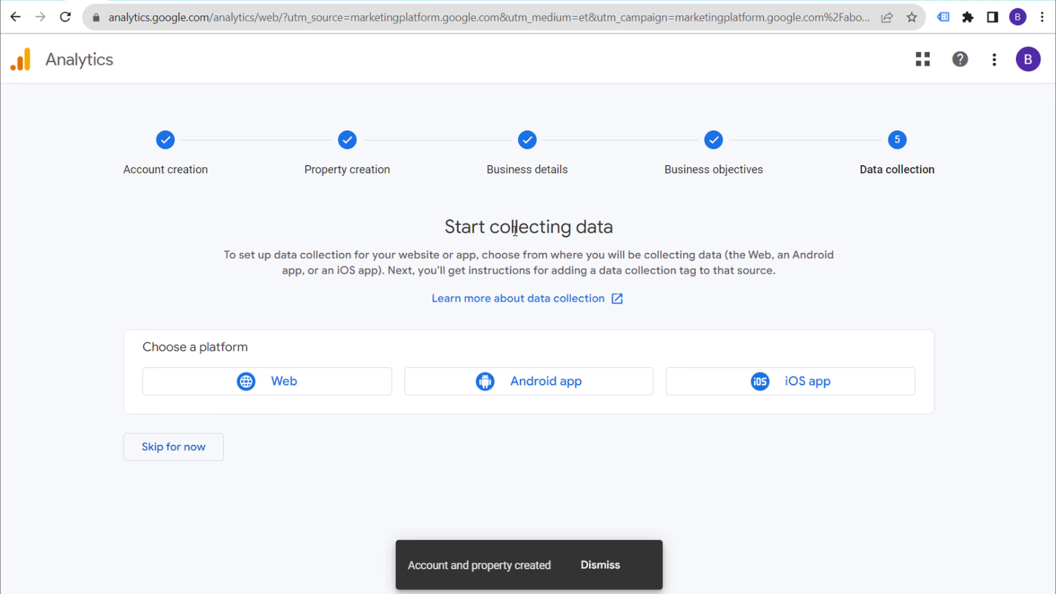
drag(446, 231, 646, 231)
click(727, 238)
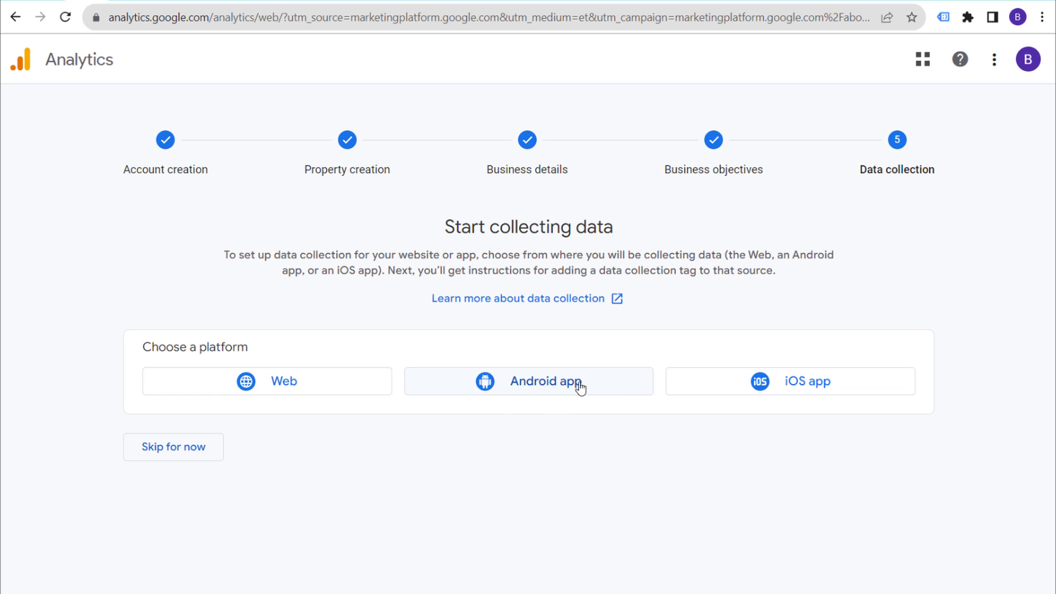
click(270, 388)
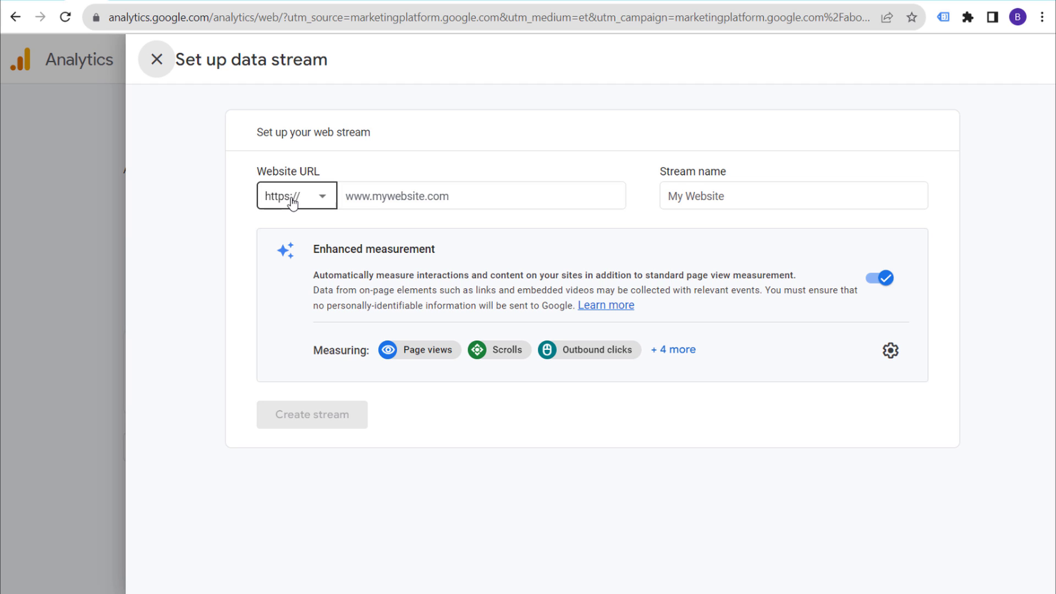
click(412, 204)
text(bri)
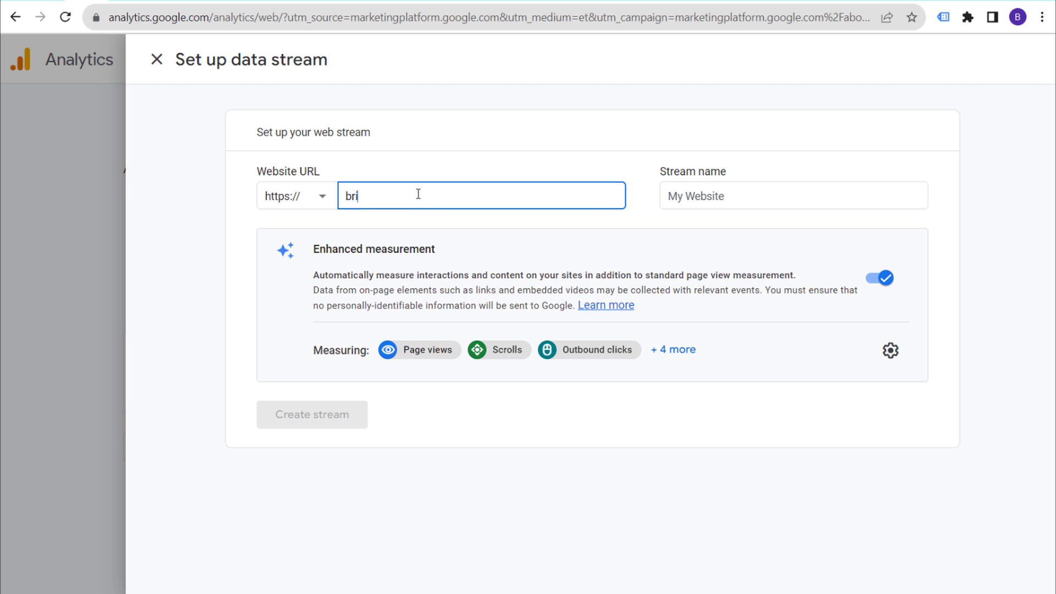
text(ckpop.com)
key(Tab)
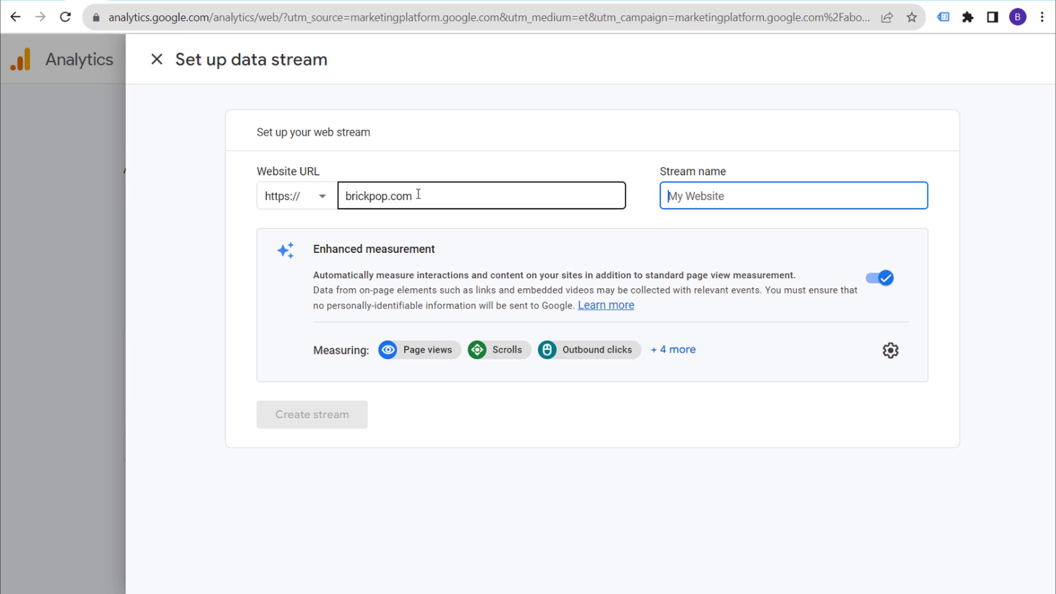
text(BrickPop.com)
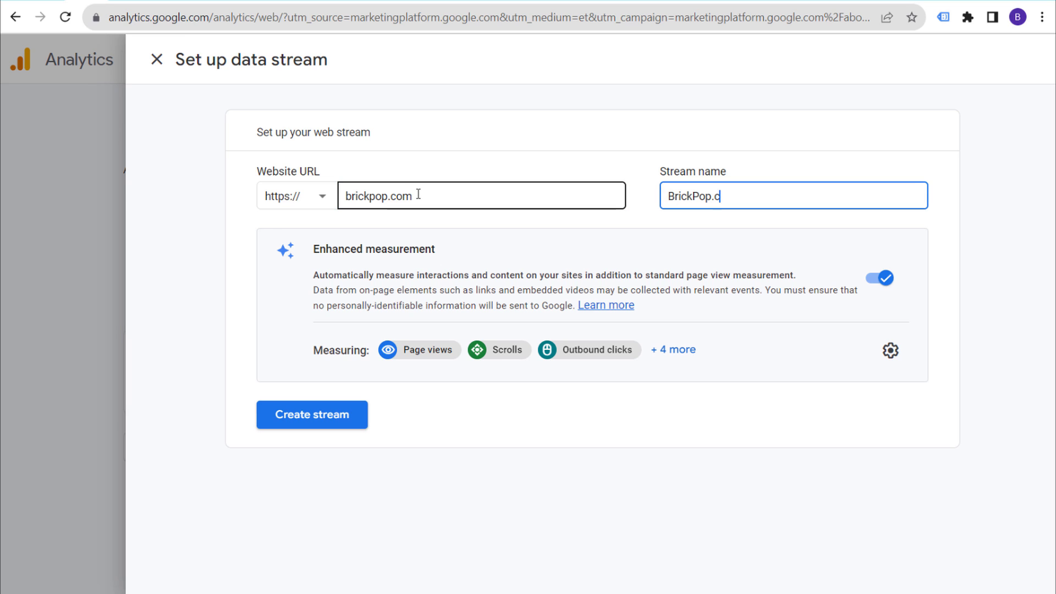
click(805, 422)
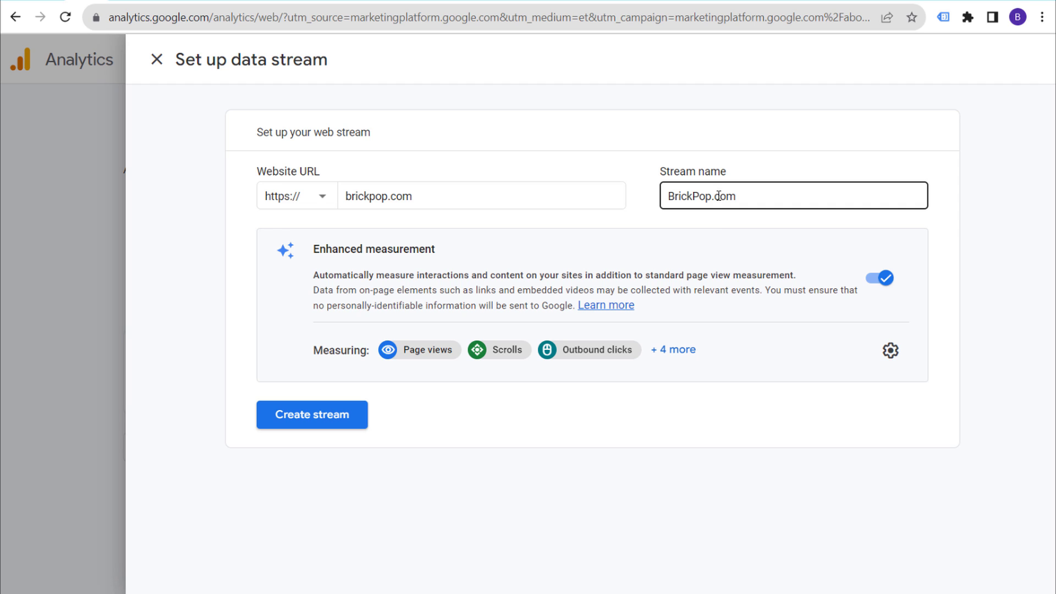
Expand the list of enhanced measurements, create the web stream, and close the installation instructions and stream details
click(671, 351)
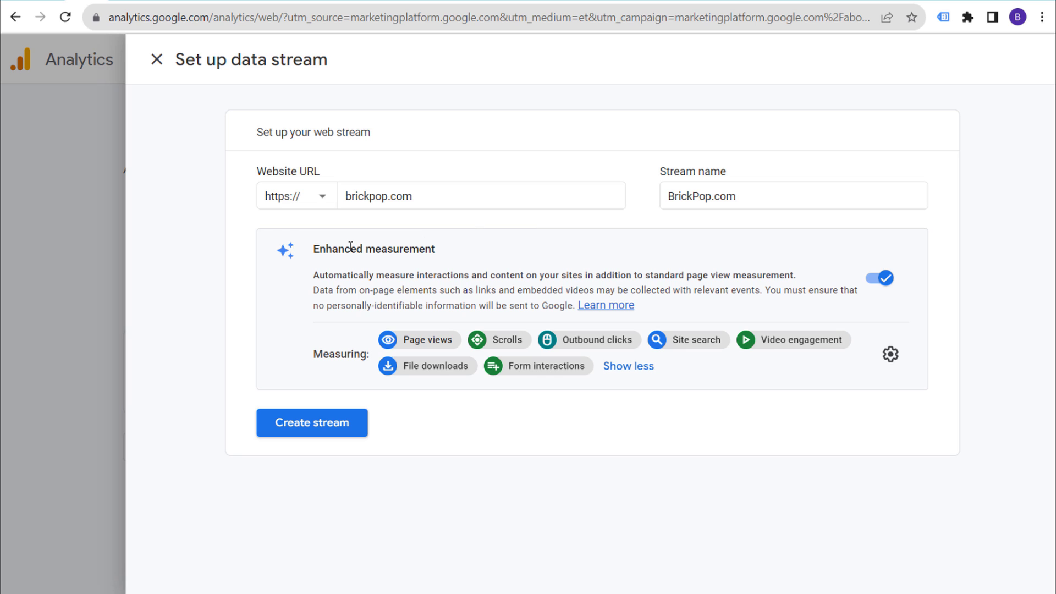
click(316, 438)
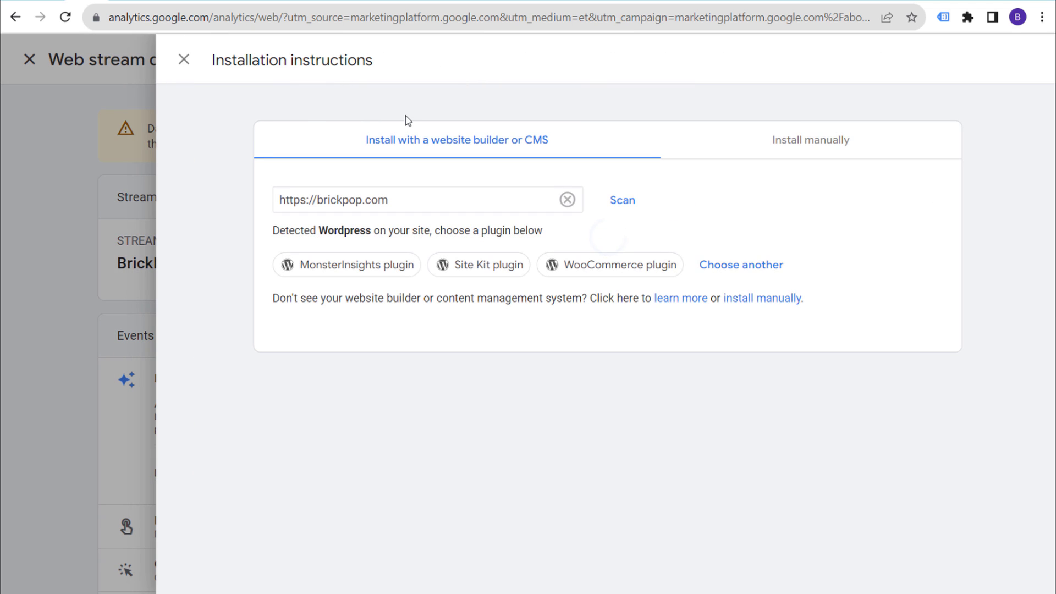
click(183, 62)
click(156, 64)
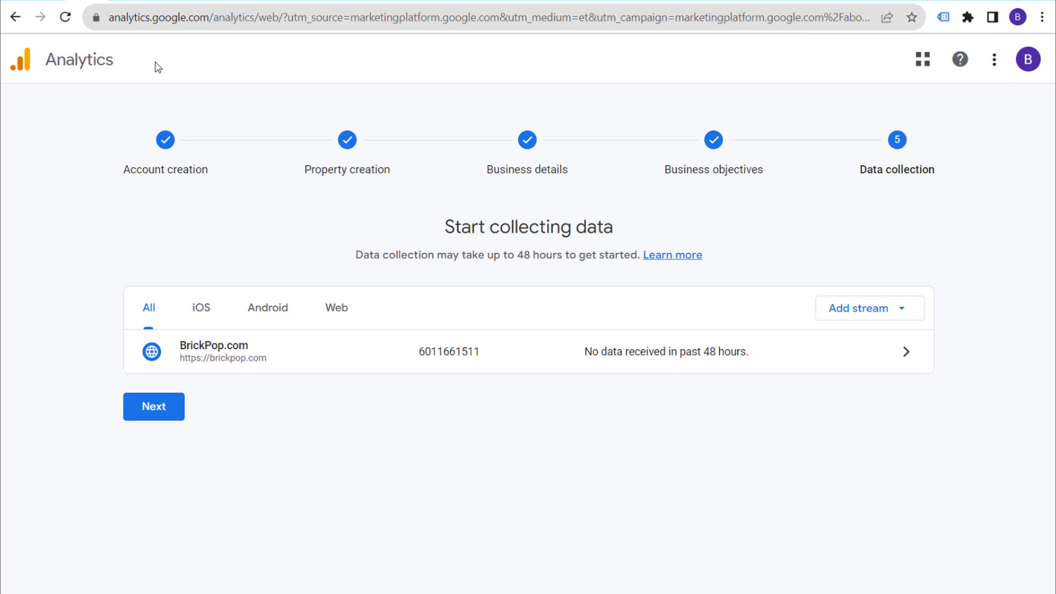
Enter google.com/analytics/ as the page address, finish the data collection stage, and continue to the Analytics home page
click(182, 22)
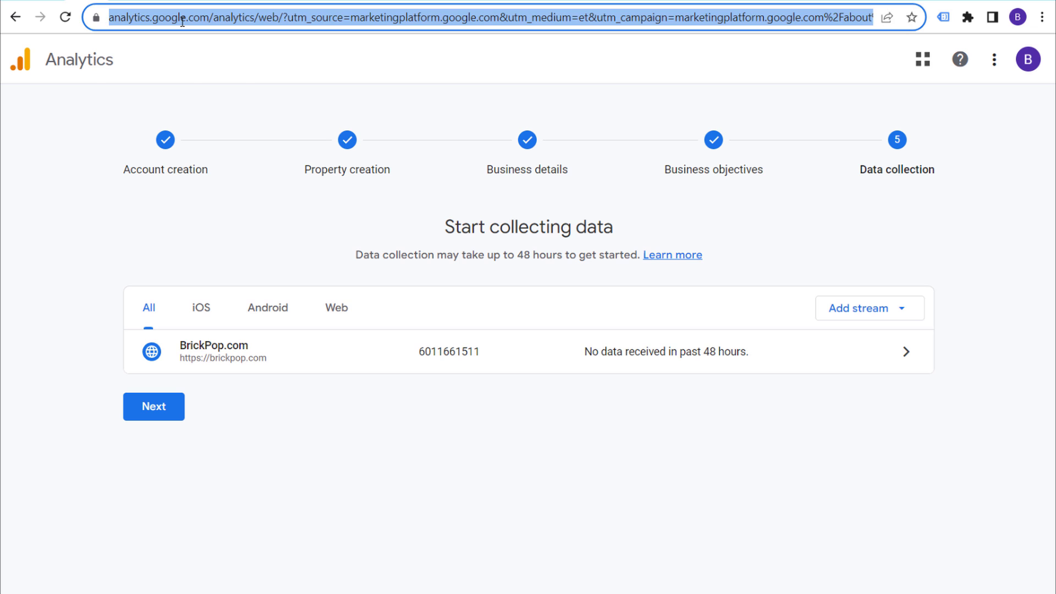
text(google.com/analytics/)
click(205, 440)
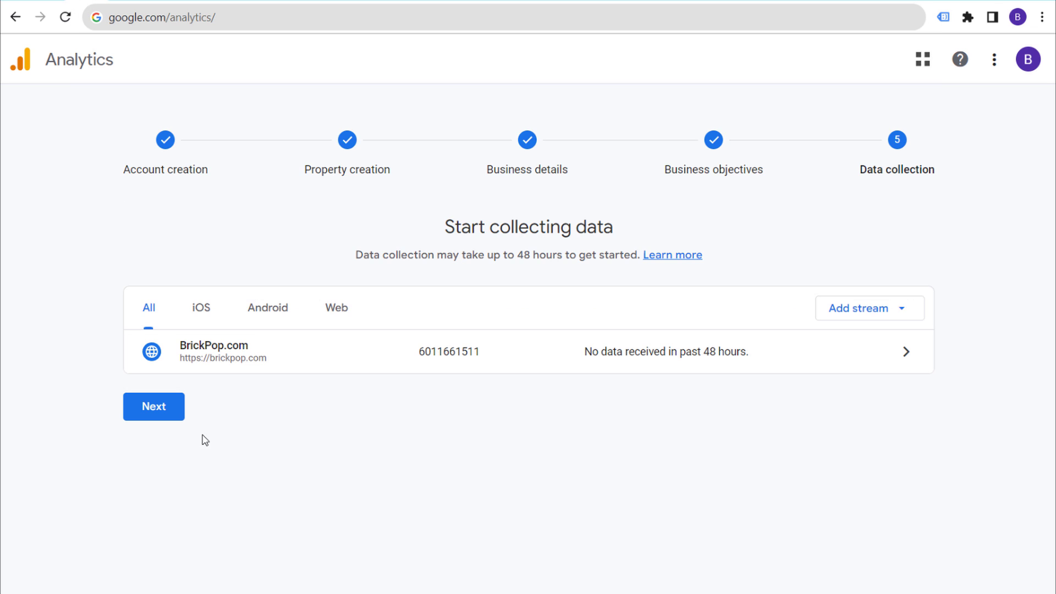
click(175, 413)
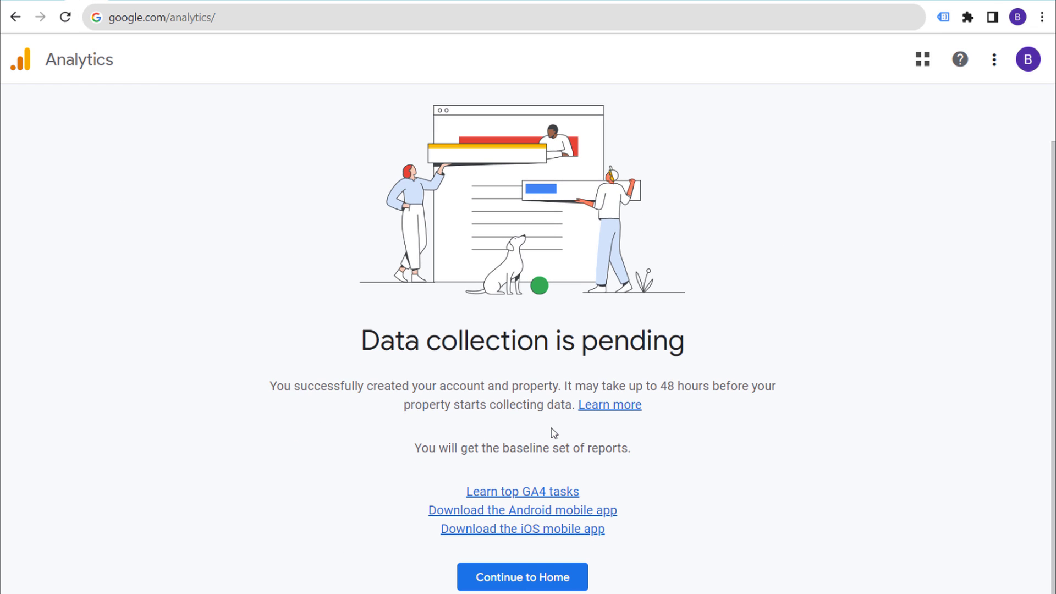
click(493, 579)
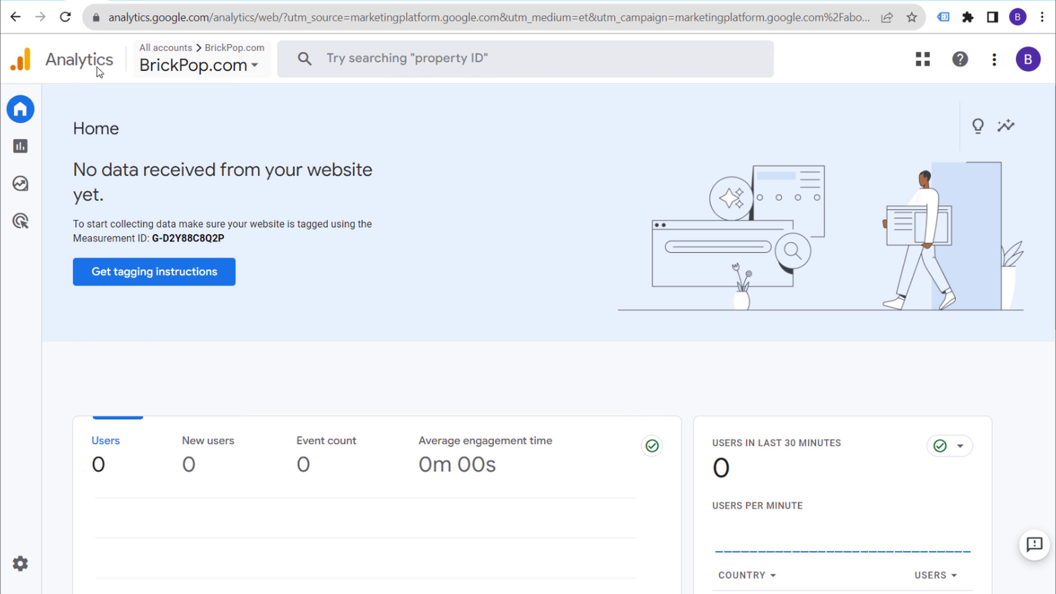
Compare the properties under the Brickpop and BrickPop.com accounts, and open the BrickPop.com property of the BrickPop.com account
click(168, 64)
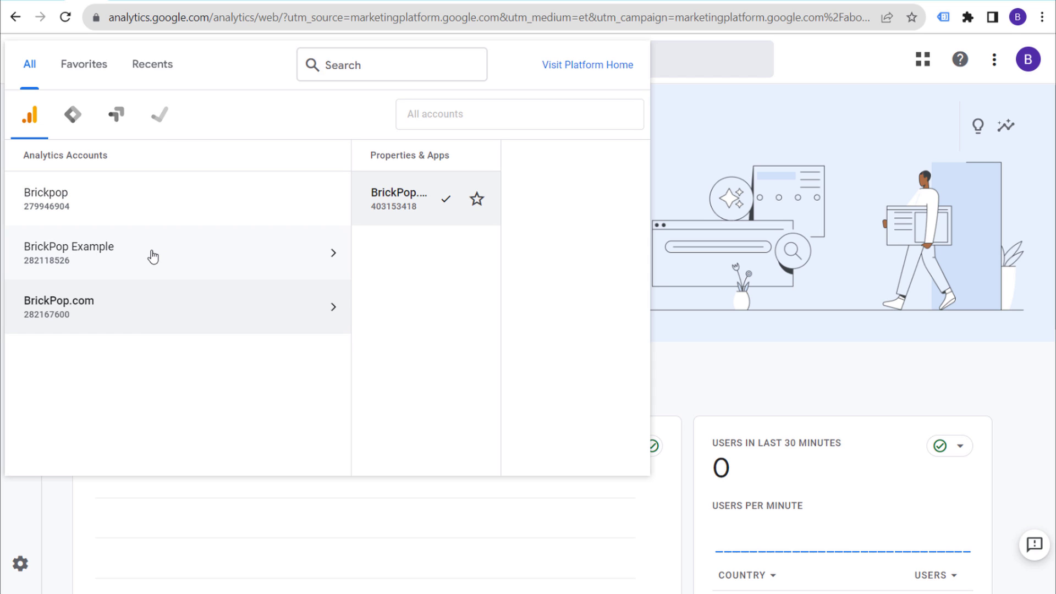
click(156, 207)
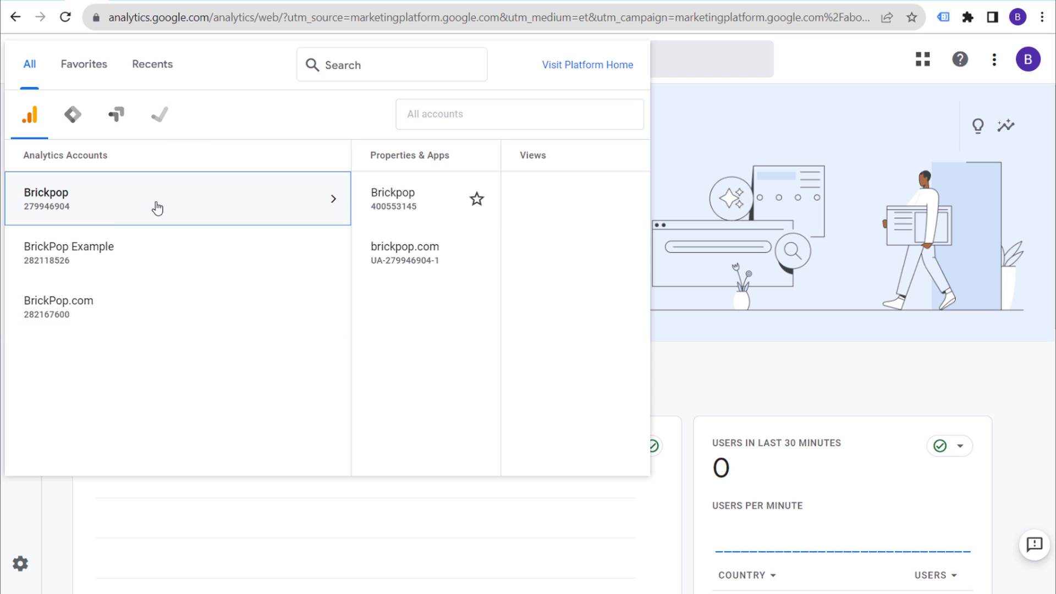
click(164, 320)
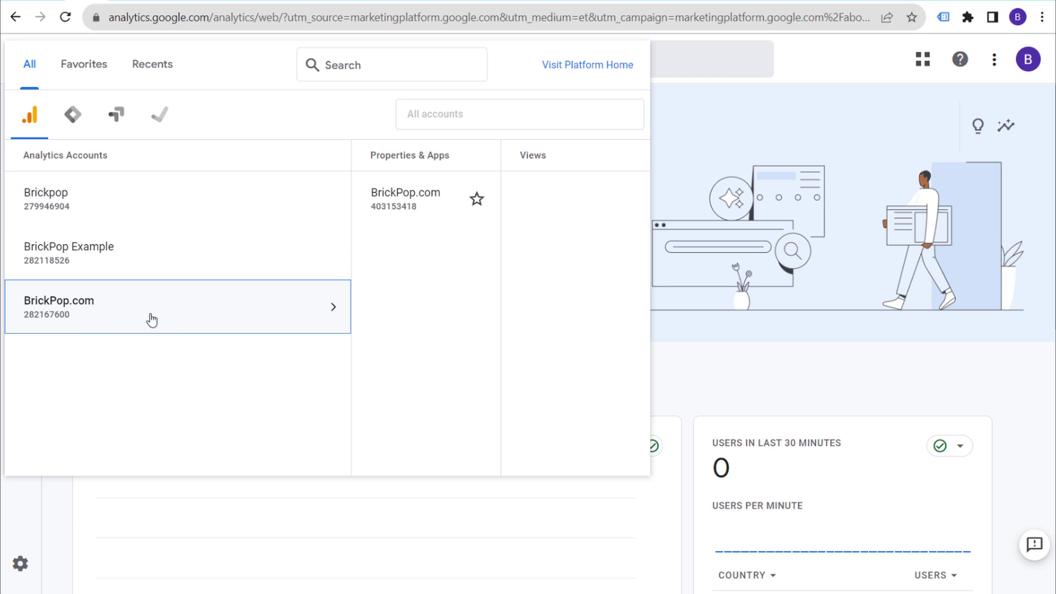
click(129, 213)
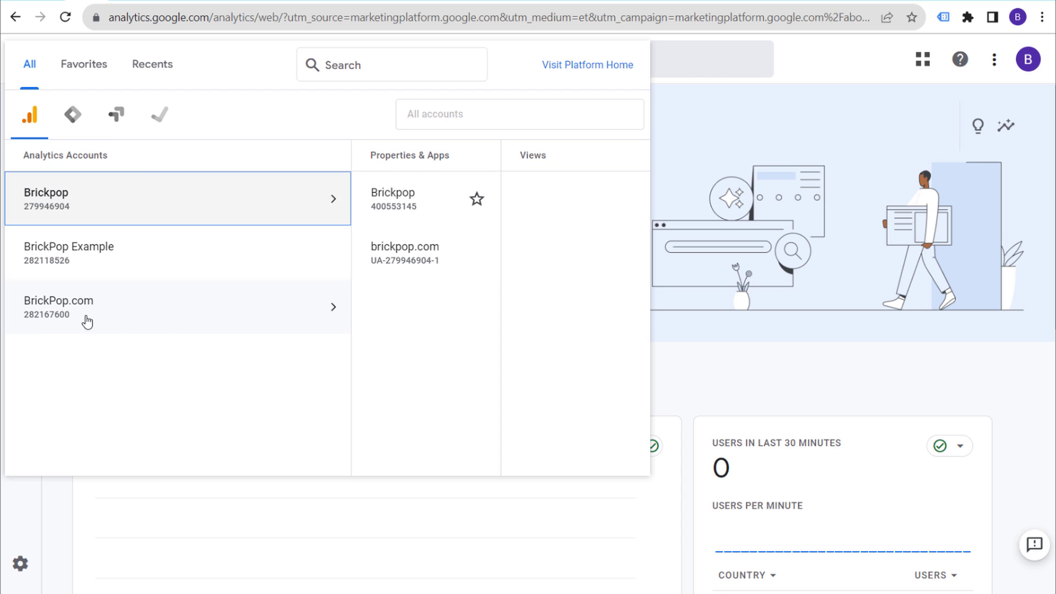
click(181, 322)
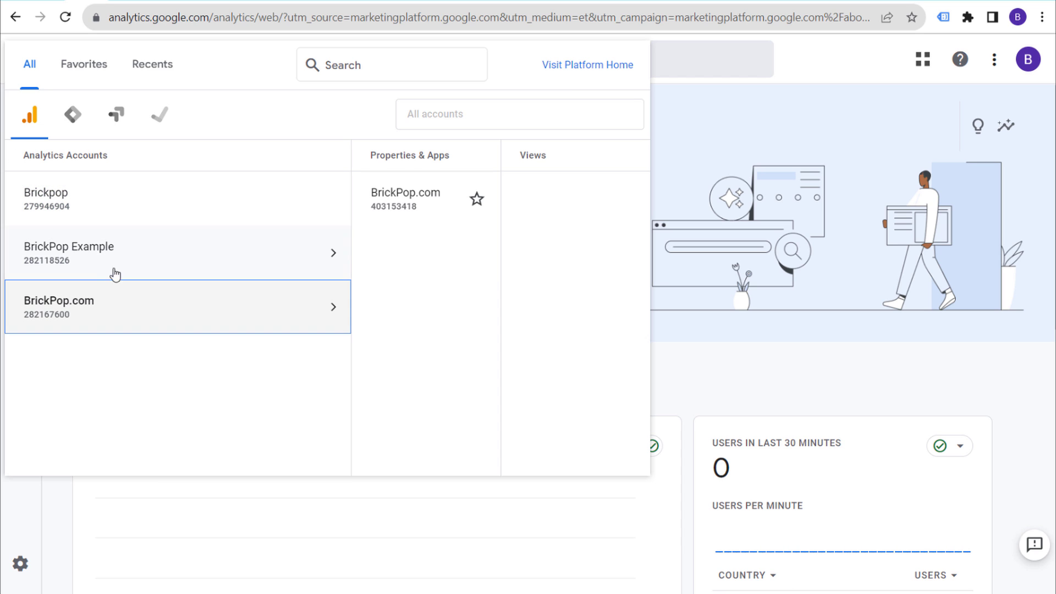
mouse_move(294, 182)
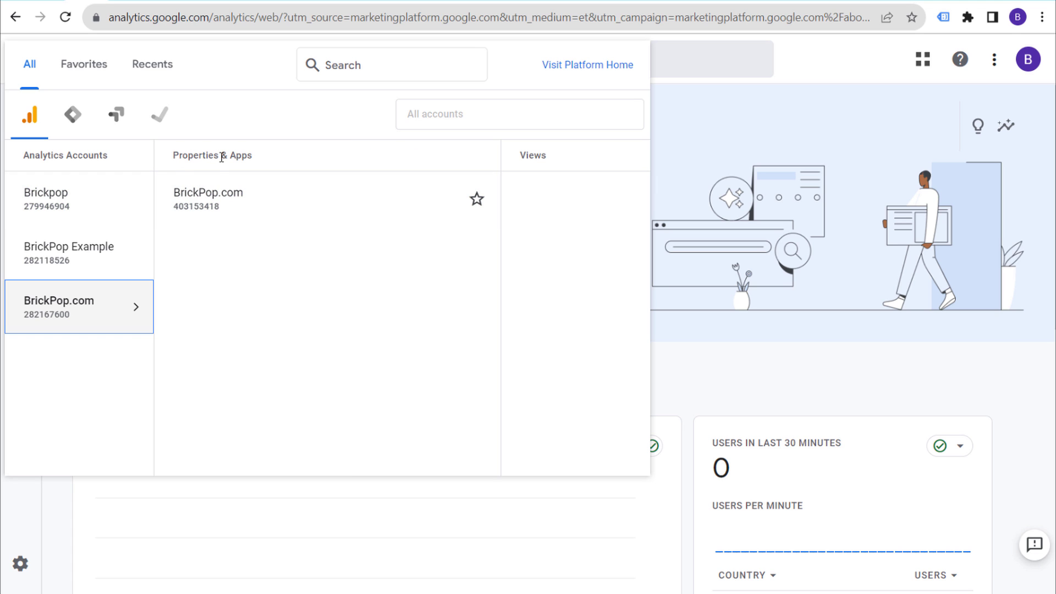
click(241, 203)
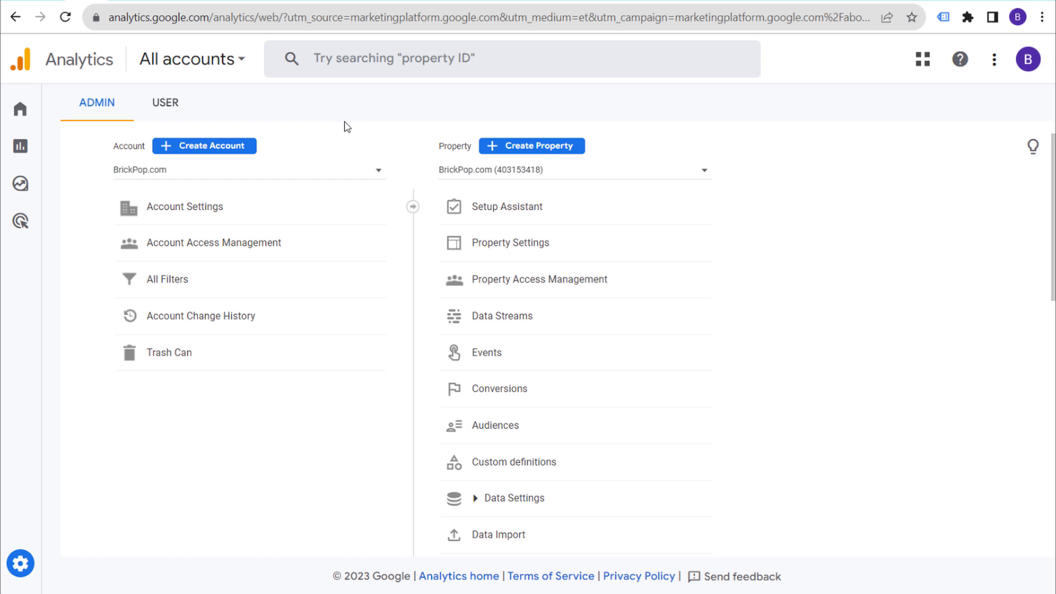
View the brickpop.com website, return to Google Analytics, and reselect the BrickPop.com property in the BrickPop.com account
click(155, 3)
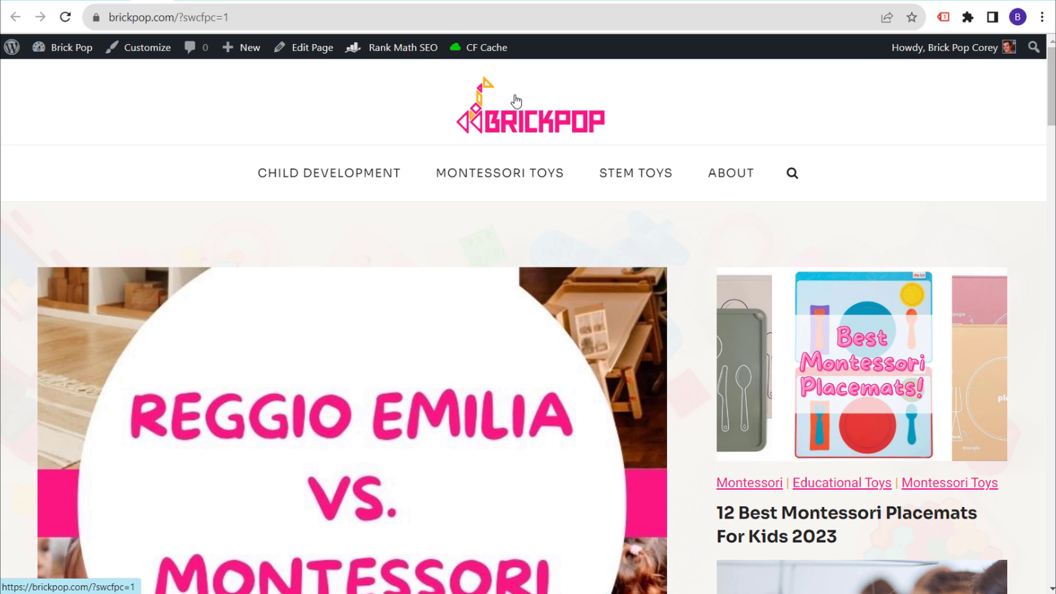
click(93, 2)
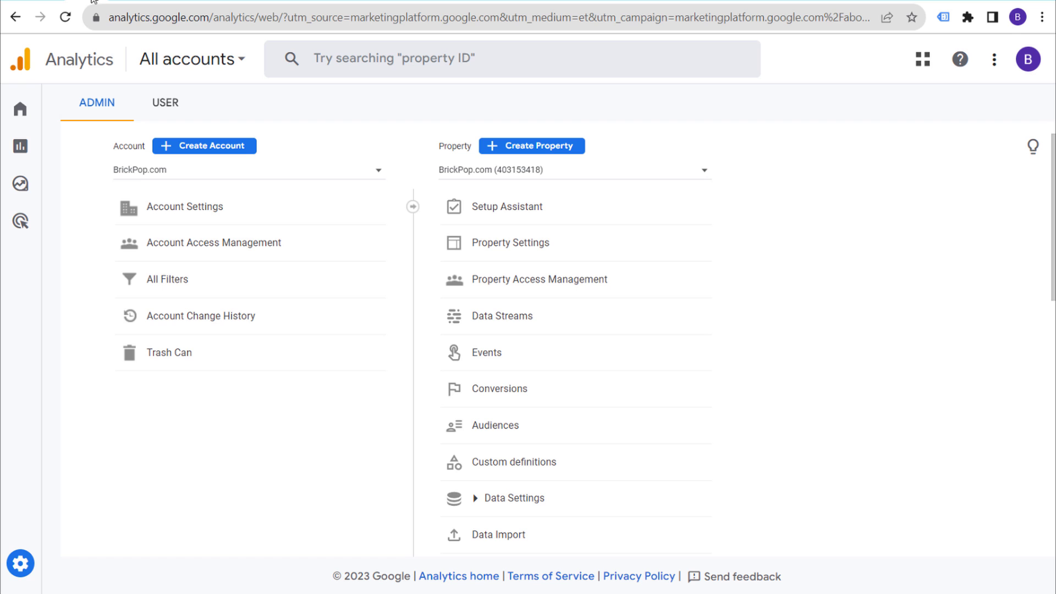
click(204, 70)
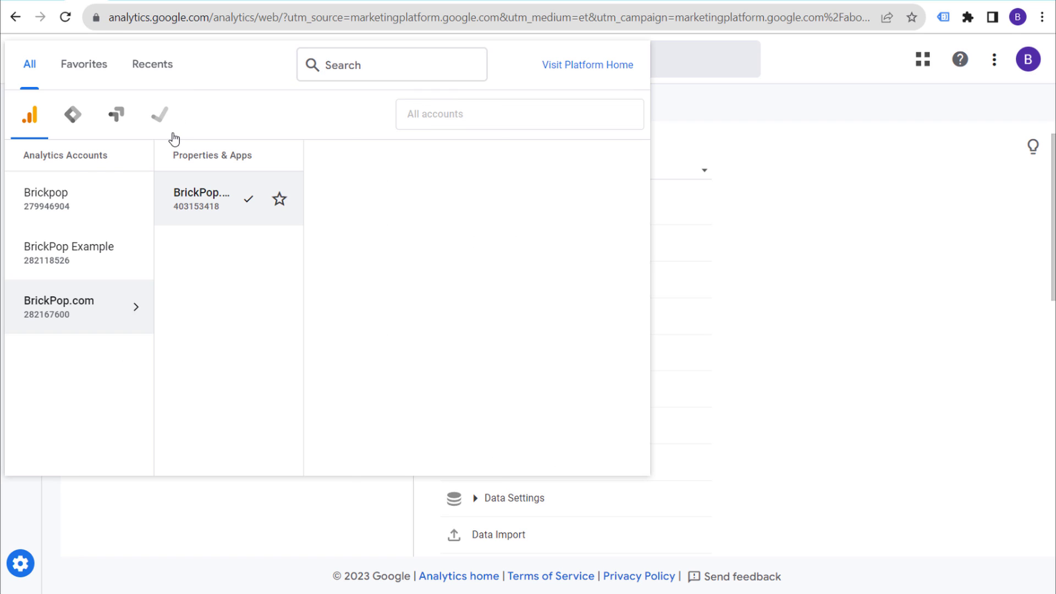
click(119, 309)
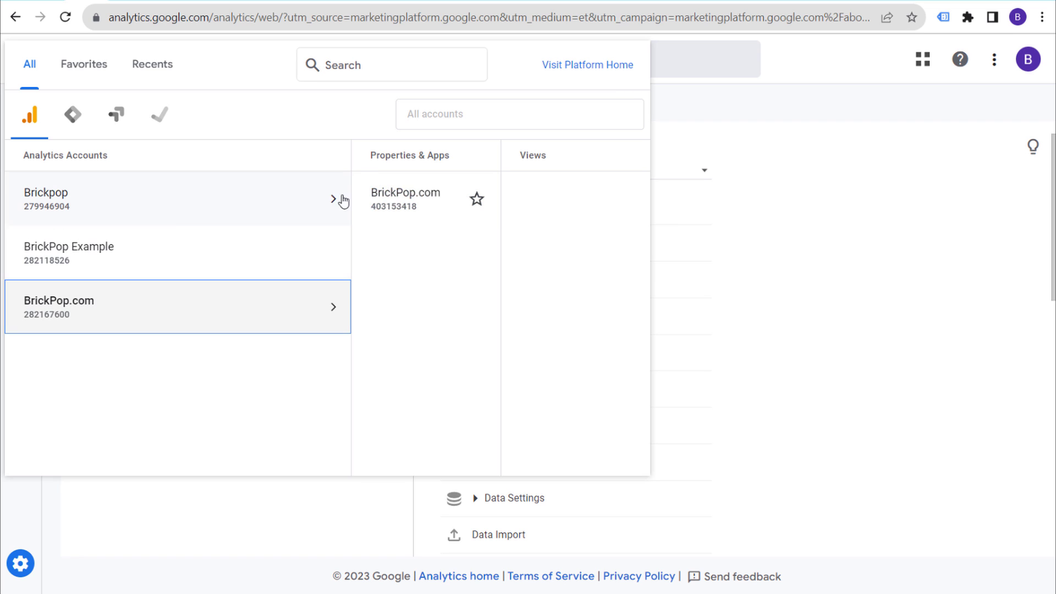
click(285, 198)
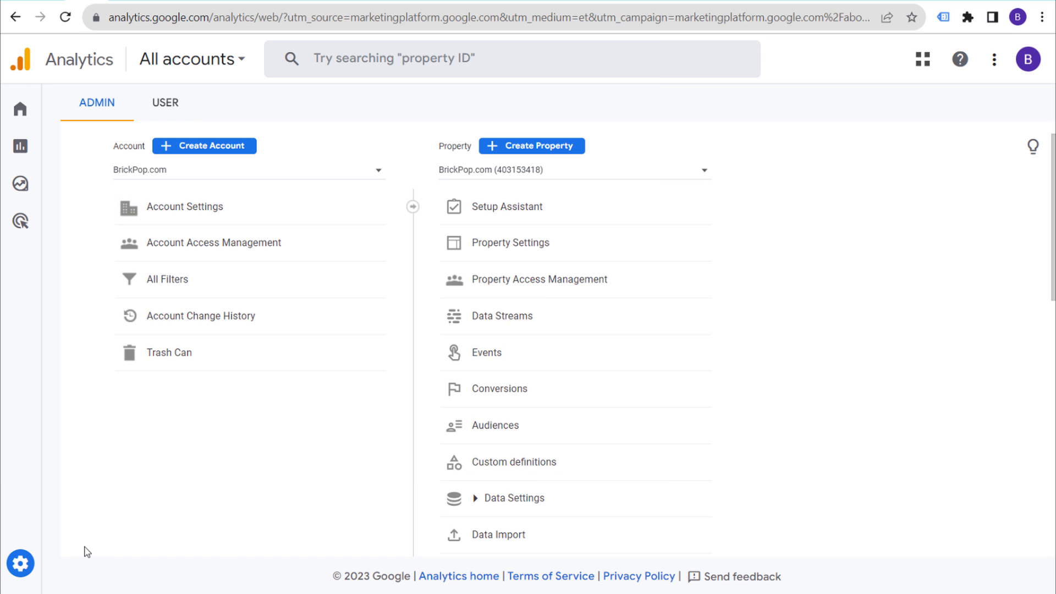
Open the details of the BrickPop.com web data stream and view its Google tag instructions
mouse_move(20, 564)
click(497, 320)
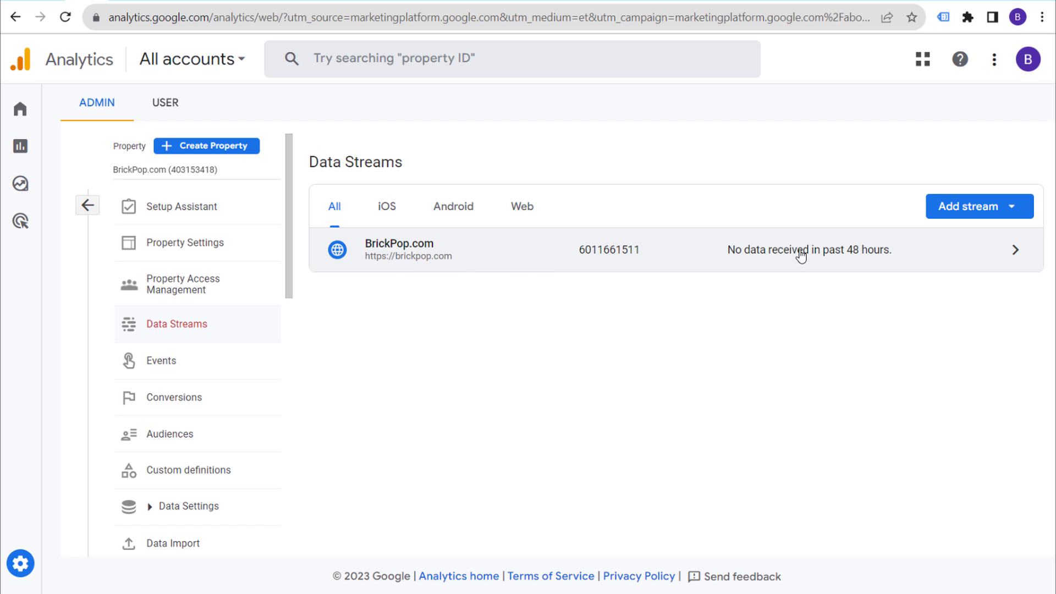
click(1014, 250)
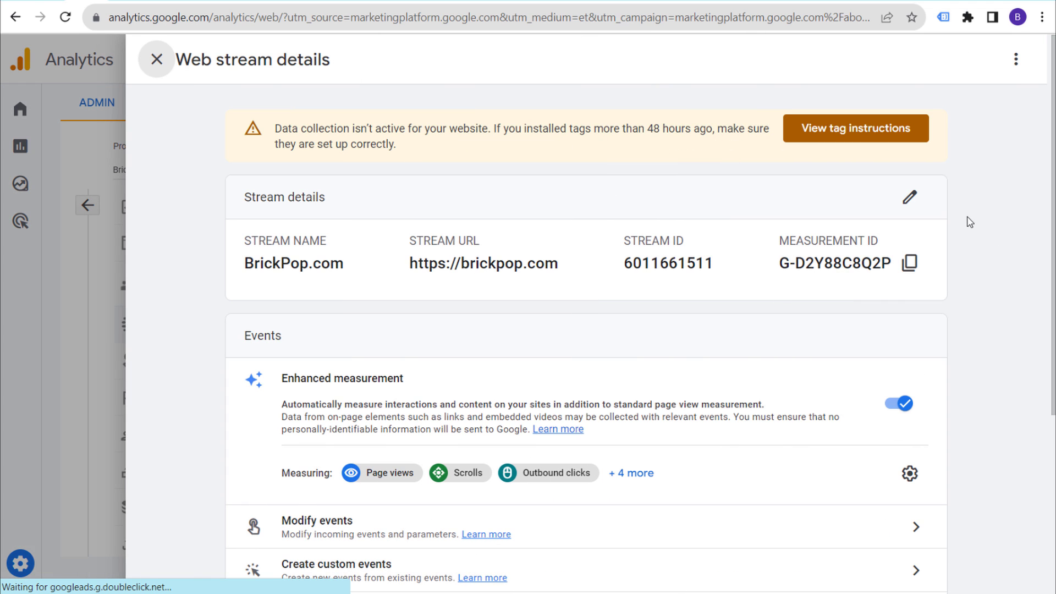
drag(310, 128, 440, 129)
click(528, 132)
scroll(573, 186, down, 5)
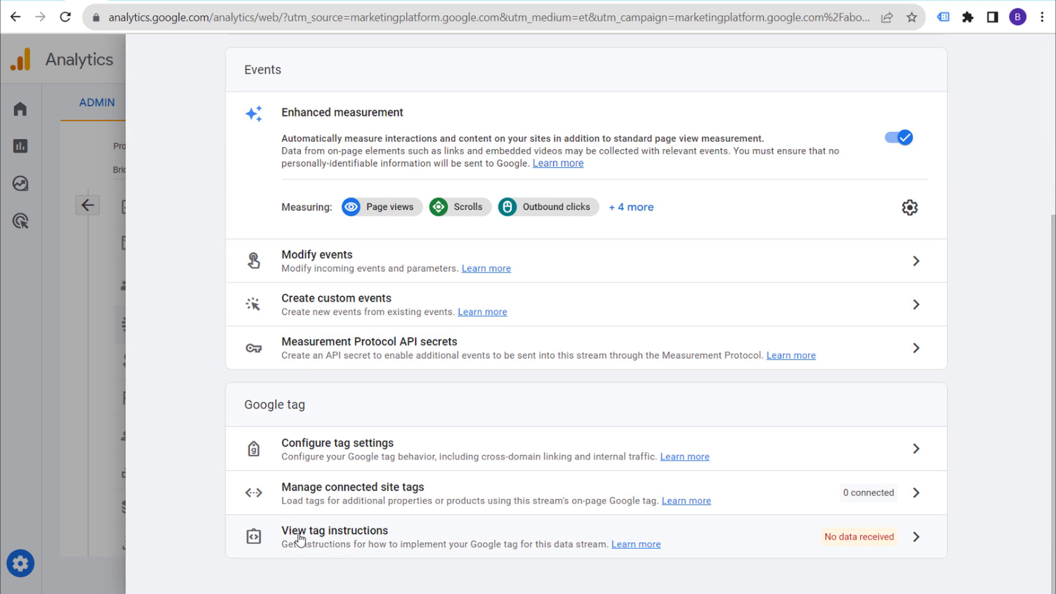
click(486, 535)
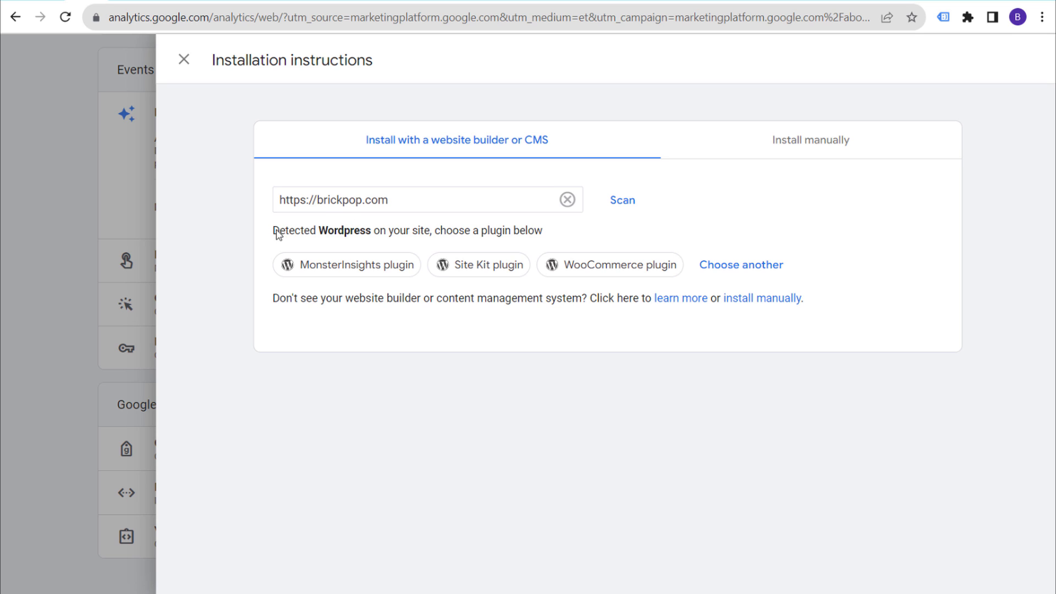
Review the website builder instructions, switch to manual installation, and copy the Google tag code to the clipboard
drag(273, 231, 337, 231)
drag(429, 236, 455, 235)
click(568, 235)
click(455, 234)
click(854, 148)
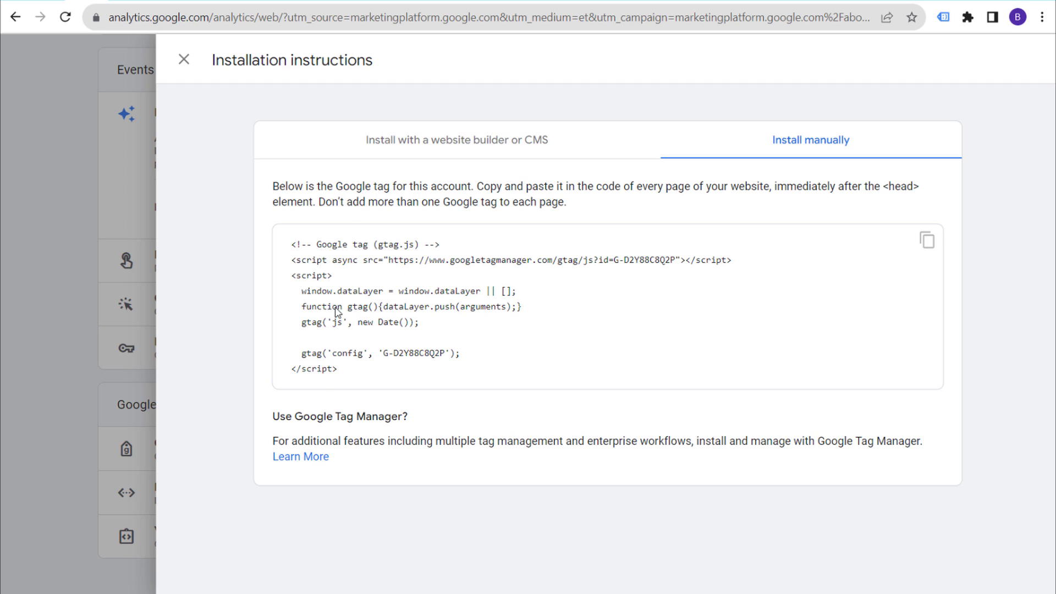
click(926, 245)
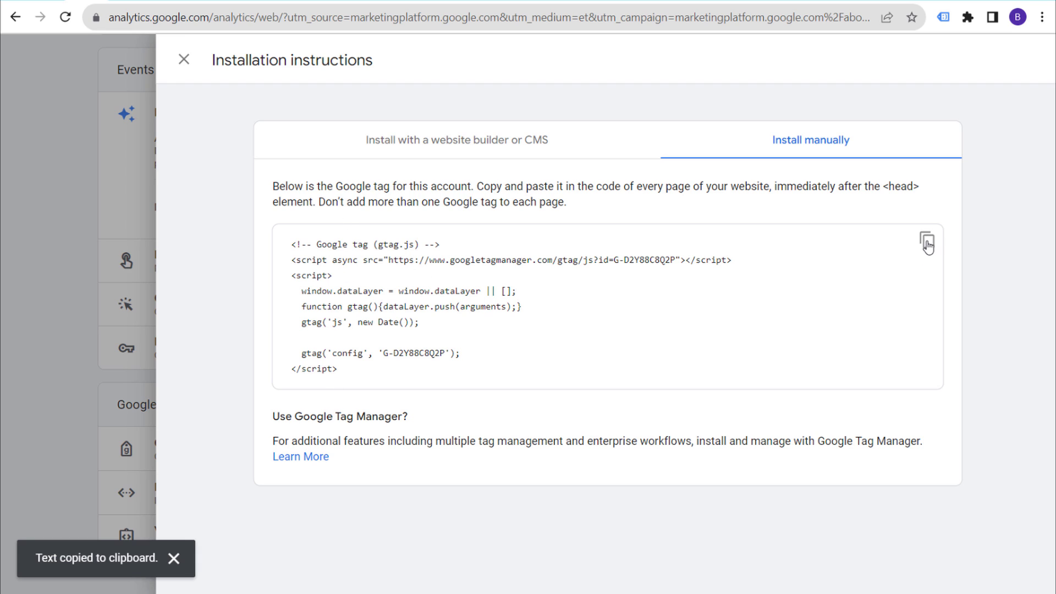
Switch to the WordPress dashboard and search the plugin directory for "head footer post injections"
click(119, 0)
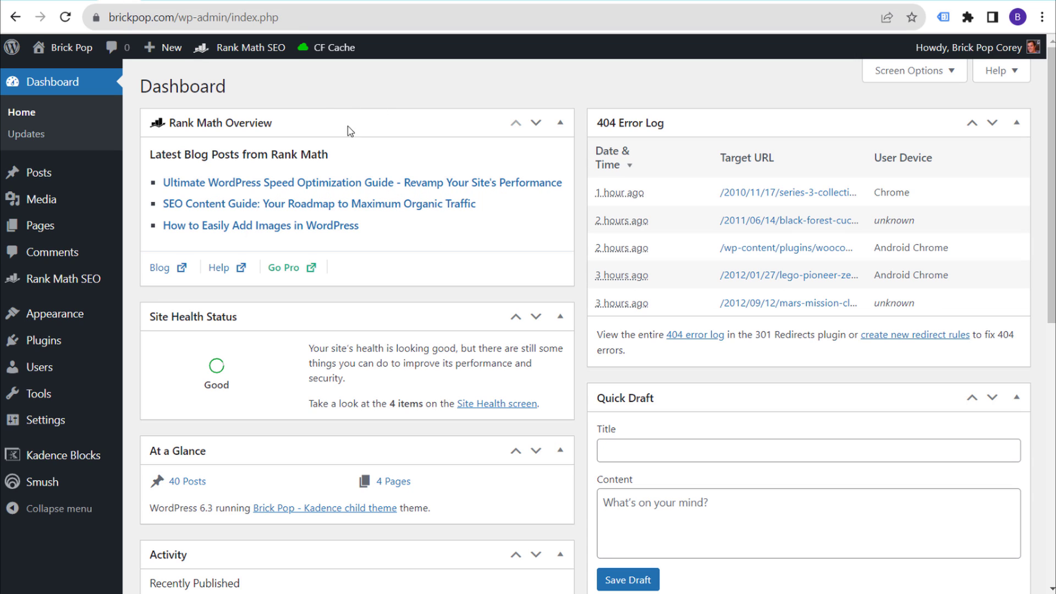
mouse_move(61, 346)
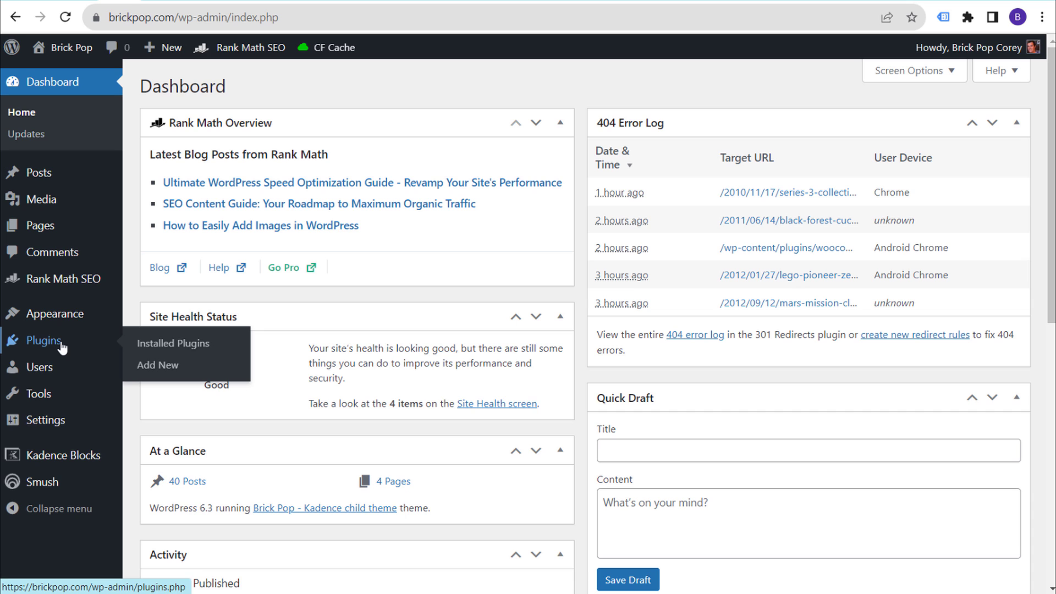
click(176, 370)
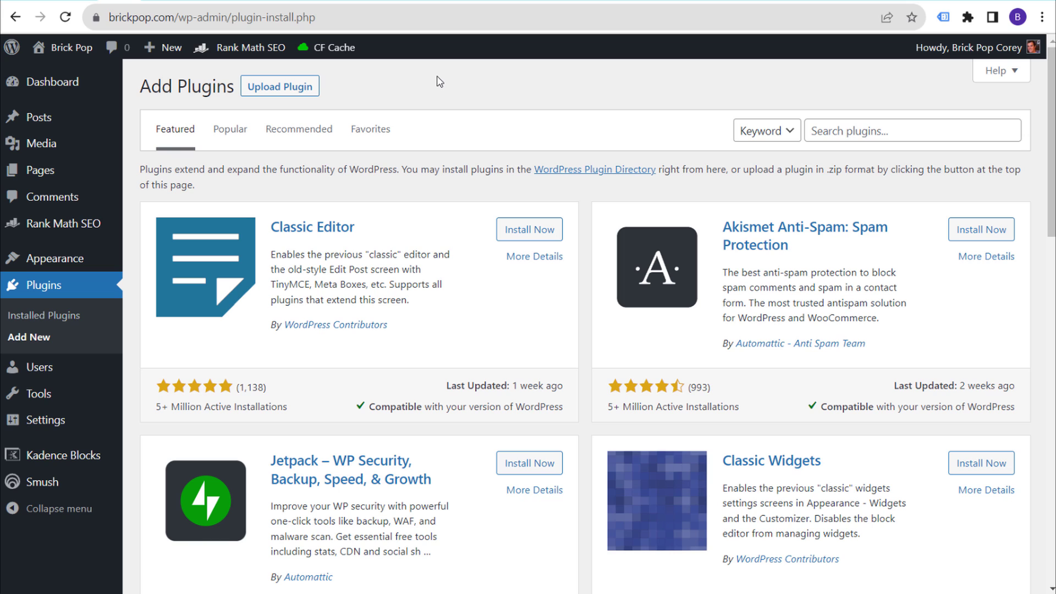
click(837, 134)
key(ctrl+v)
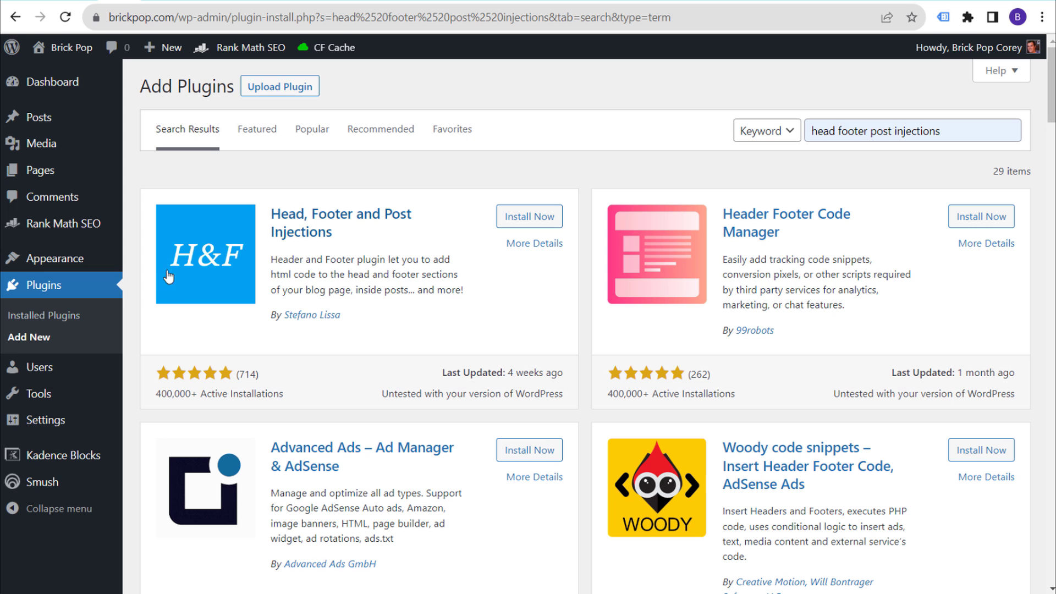
Review the details of the Head, Footer and Post Injections plugin, and install and activate it
click(329, 210)
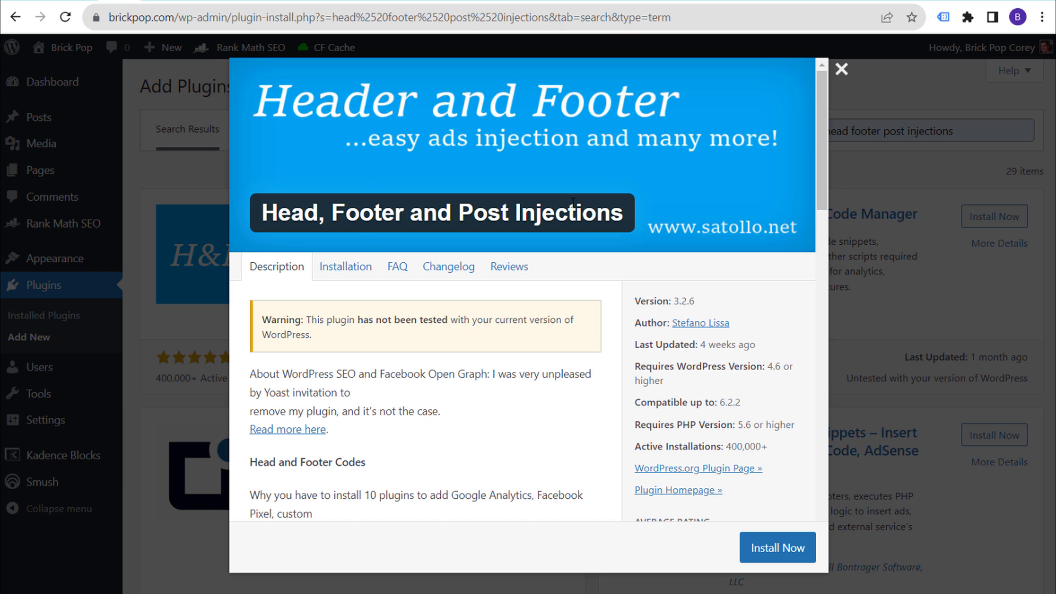
click(840, 67)
drag(443, 374, 530, 373)
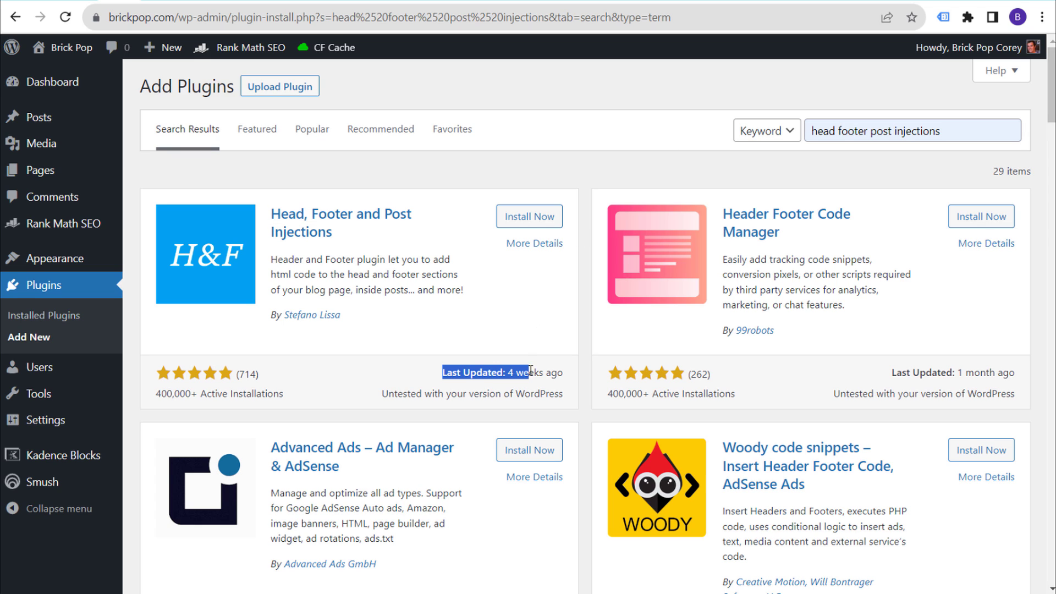
click(408, 395)
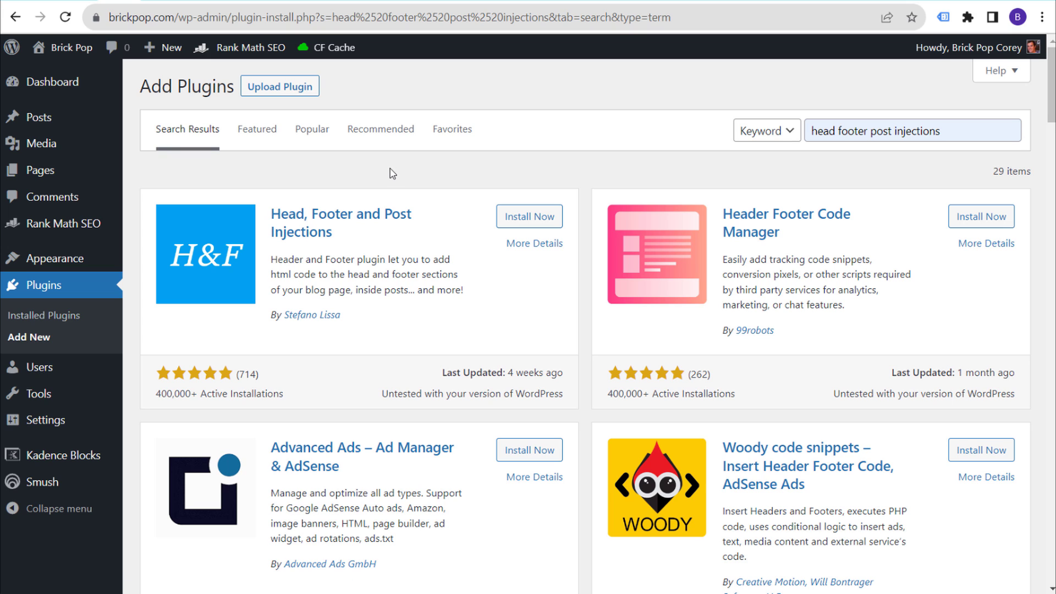
click(525, 217)
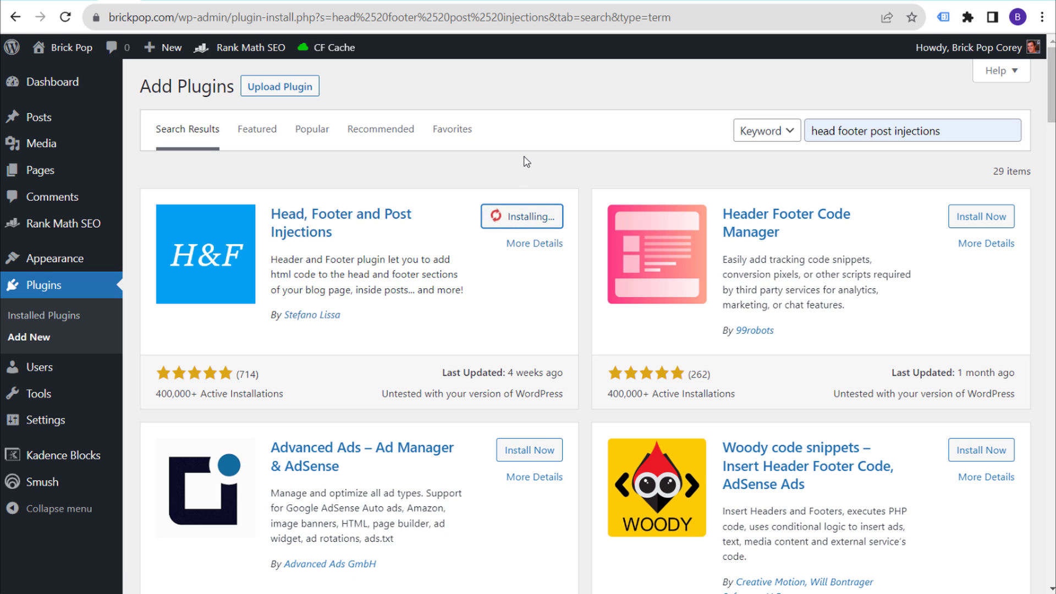
click(532, 218)
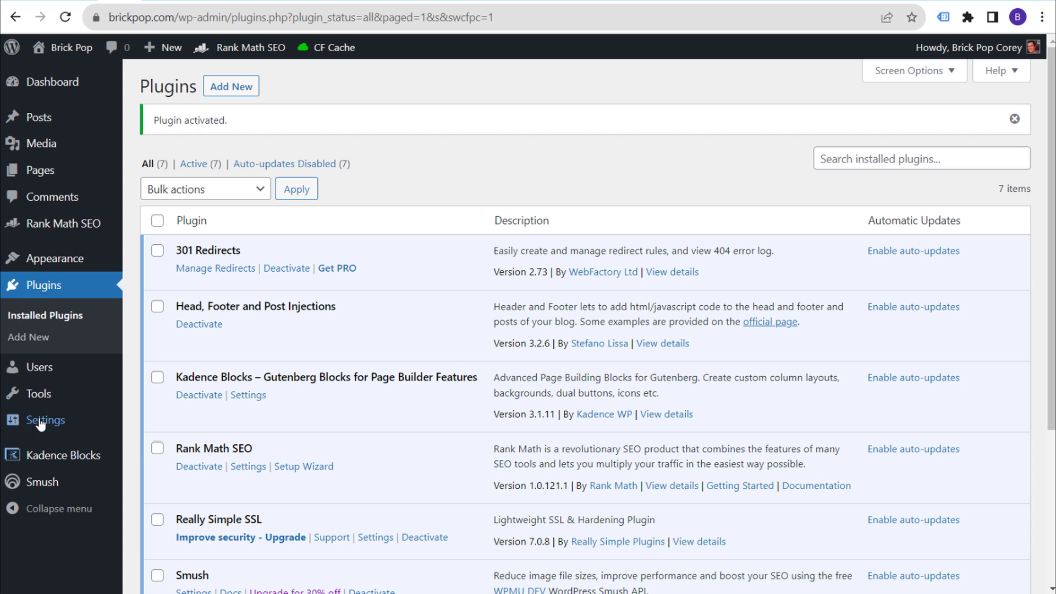
Open the plugin's Head and Footer settings and locate the <HEAD> page section injection fields
mouse_move(40, 424)
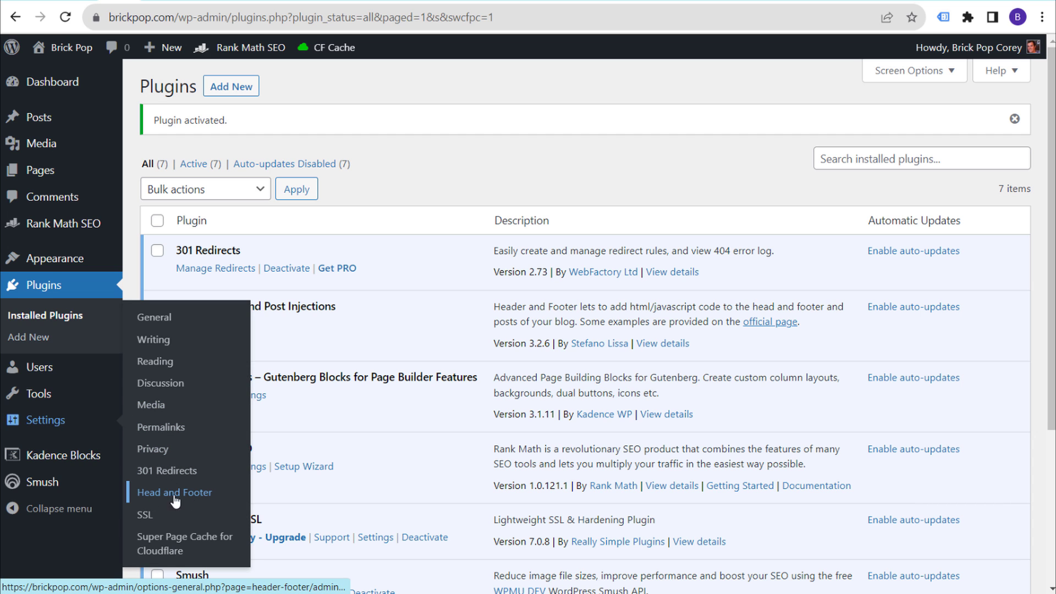
click(209, 495)
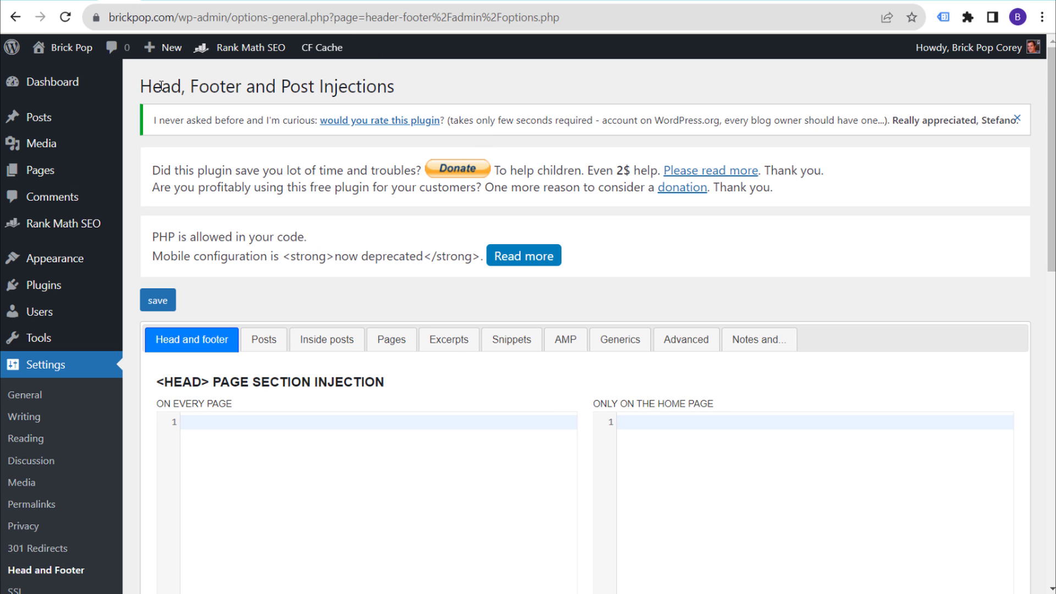
drag(160, 86, 378, 83)
click(378, 83)
scroll(473, 110, down, 2)
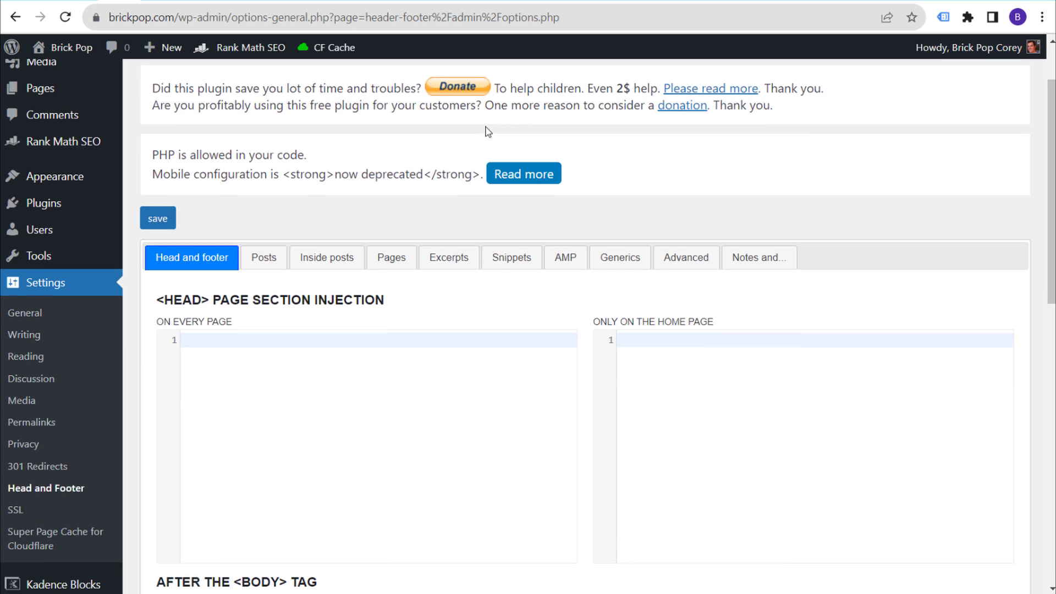
scroll(486, 132, down, 3)
drag(156, 149, 409, 152)
click(410, 152)
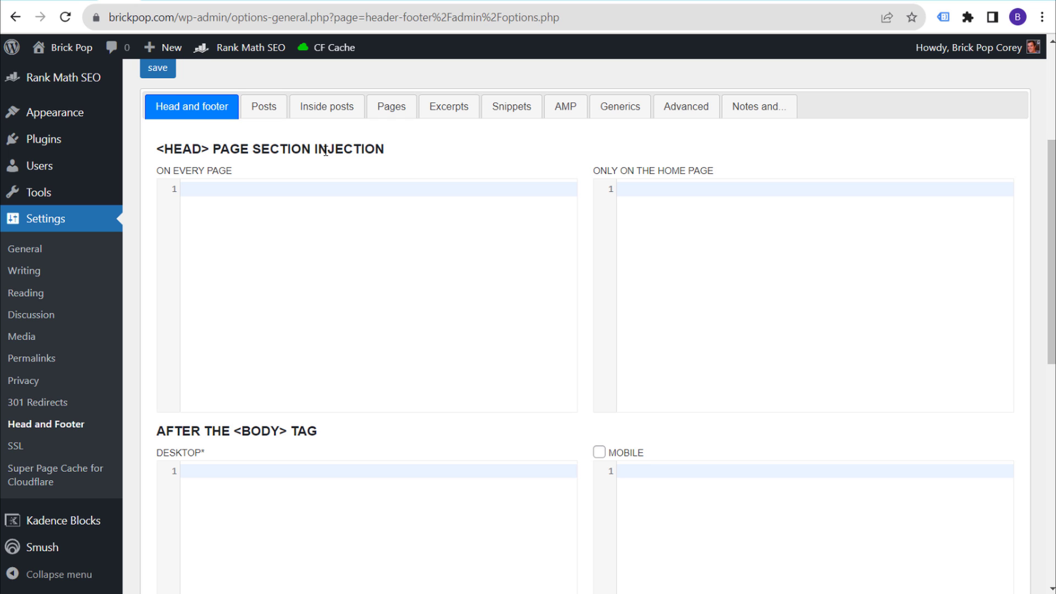
Return to the Google Analytics installation instructions, copy the Google tag code again, and review its measurement ID
key(ctrl+Tab)
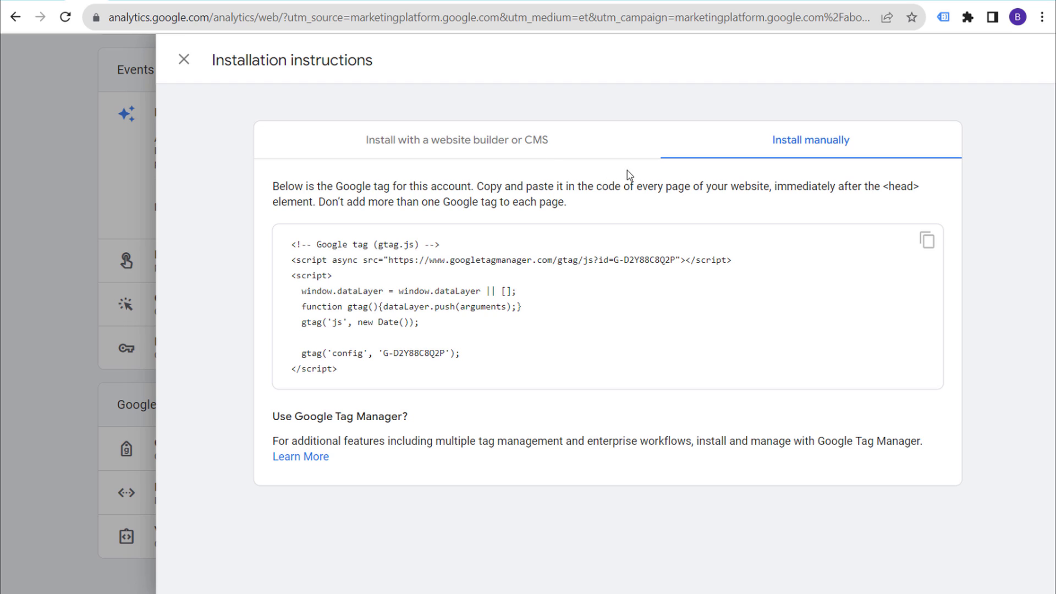
click(926, 242)
drag(384, 357, 440, 355)
click(441, 356)
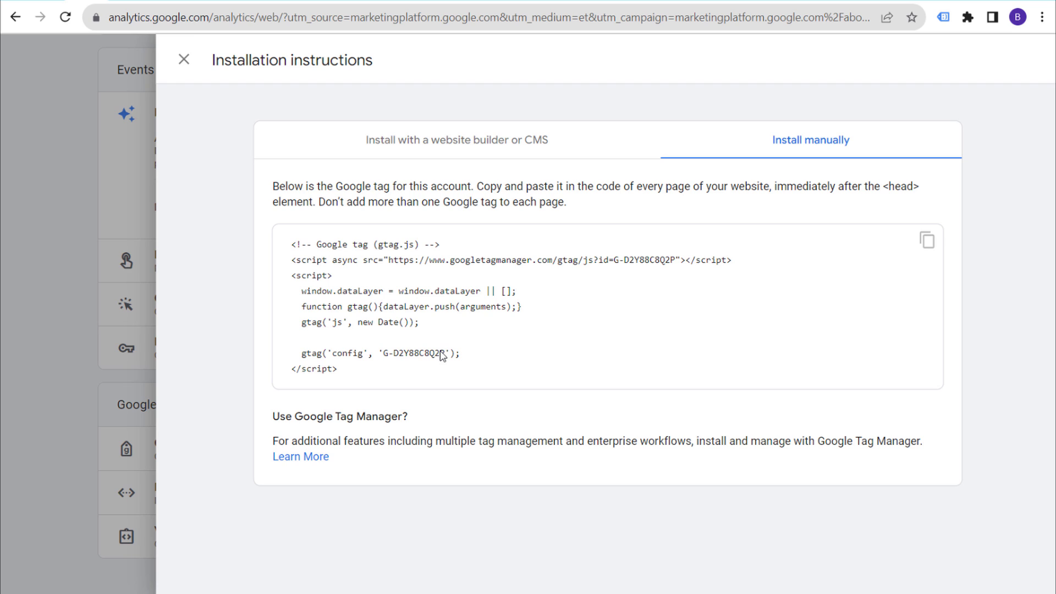
click(409, 353)
Paste the Google tag code into the every-page field of the WordPress <HEAD> section injection, save the settings, and review the saved code
click(122, 1)
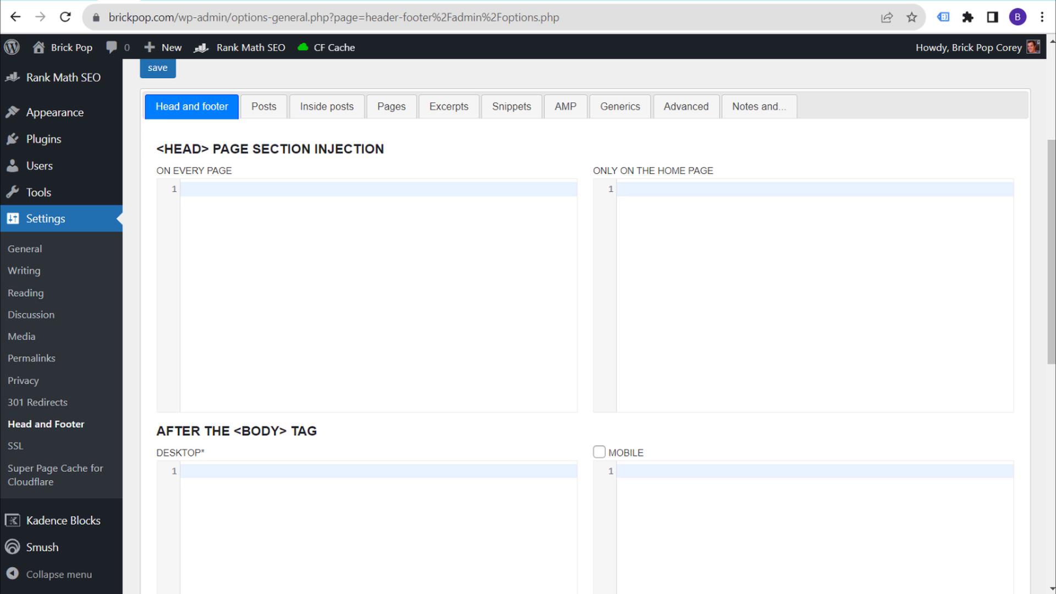
click(300, 199)
key(ctrl+v)
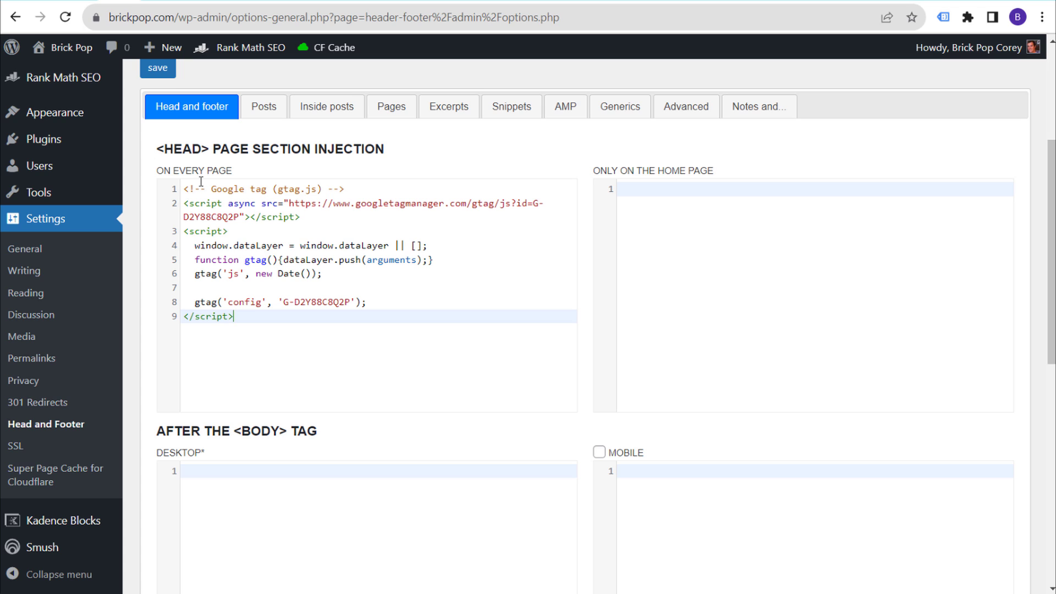
drag(154, 153, 478, 152)
click(562, 177)
scroll(587, 176, down, 4)
scroll(587, 176, down, 5)
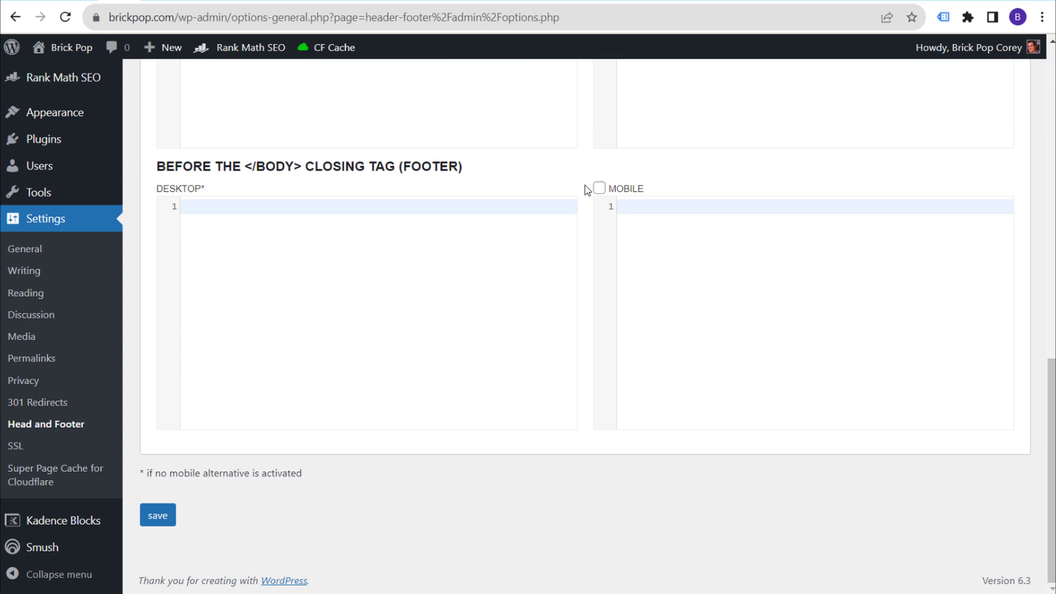
click(159, 516)
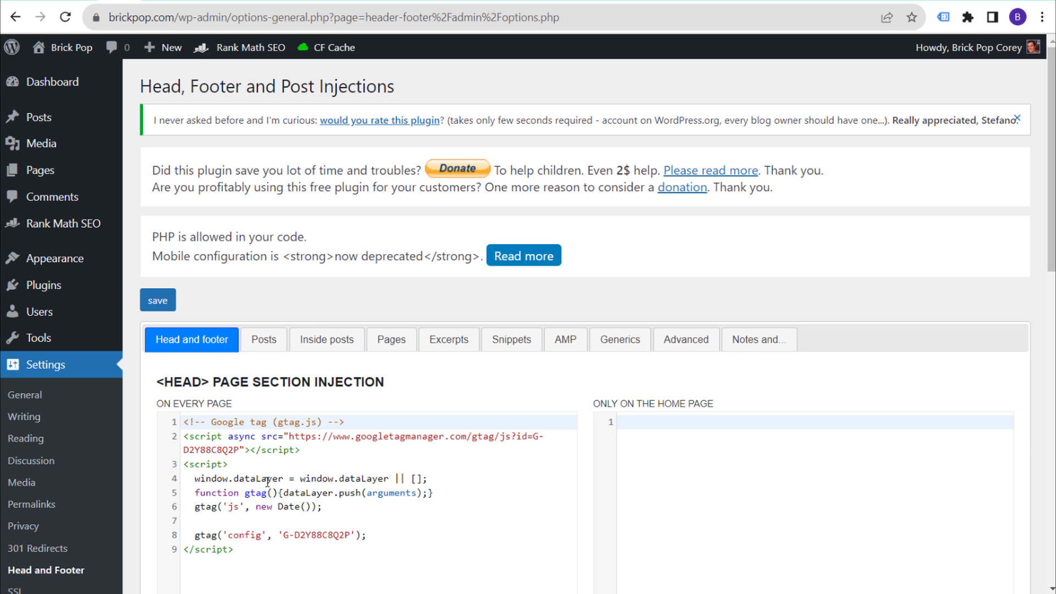
scroll(201, 417, down, 1)
scroll(202, 417, down, 2)
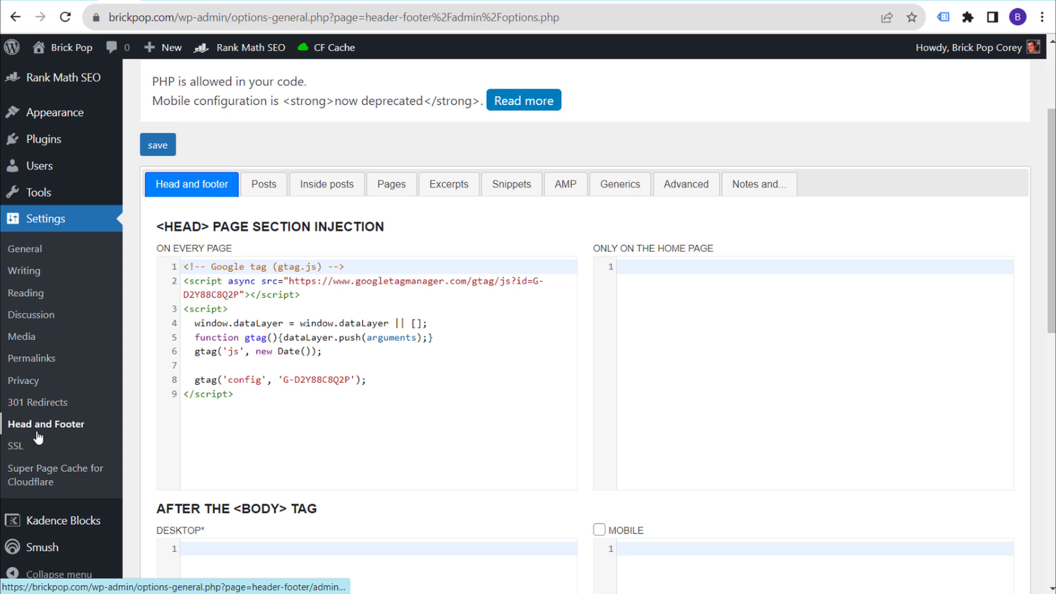
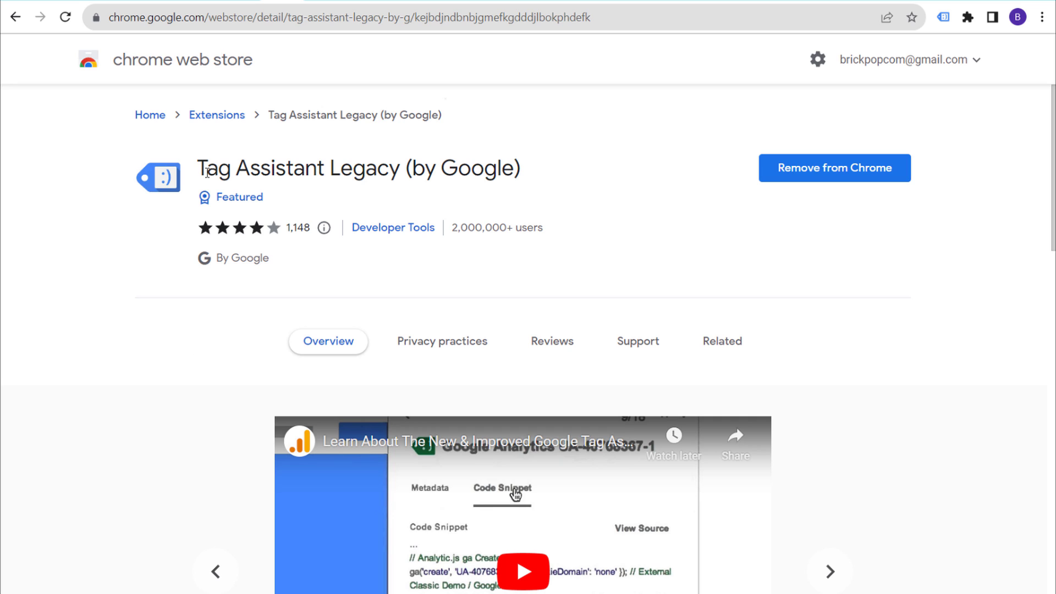
View the Tag Assistant Legacy extension in the Chrome Web Store, reload the brickpop.com homepage, and check its tag analysis
drag(198, 170, 502, 170)
click(534, 172)
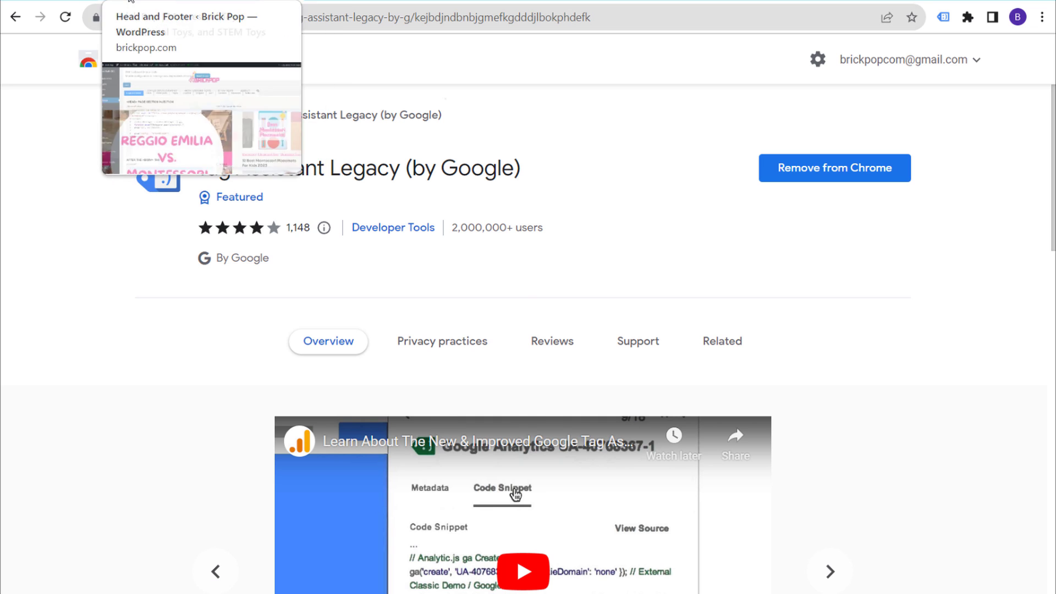
click(159, 1)
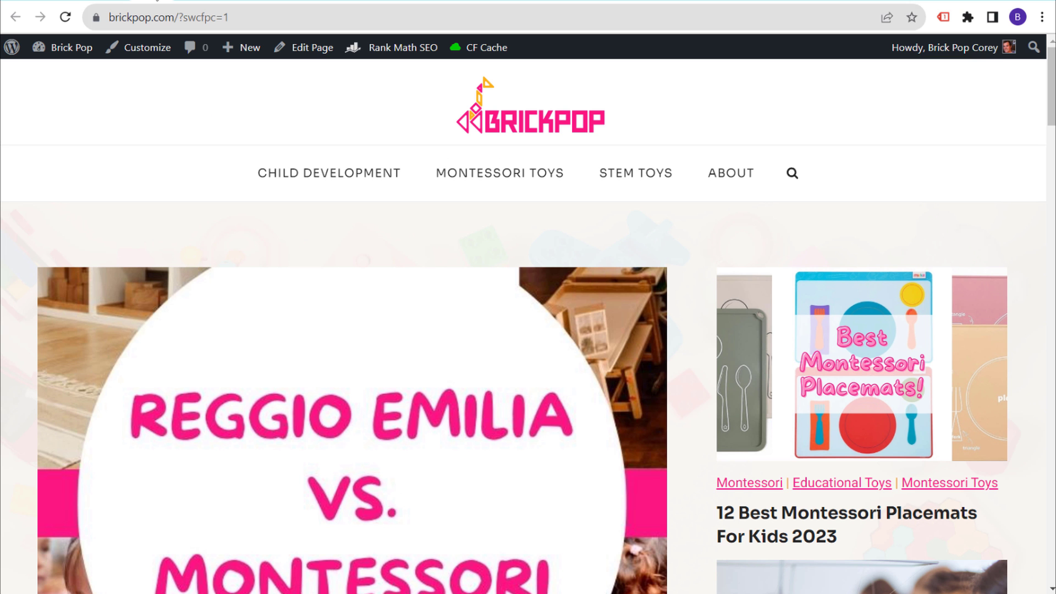
click(64, 17)
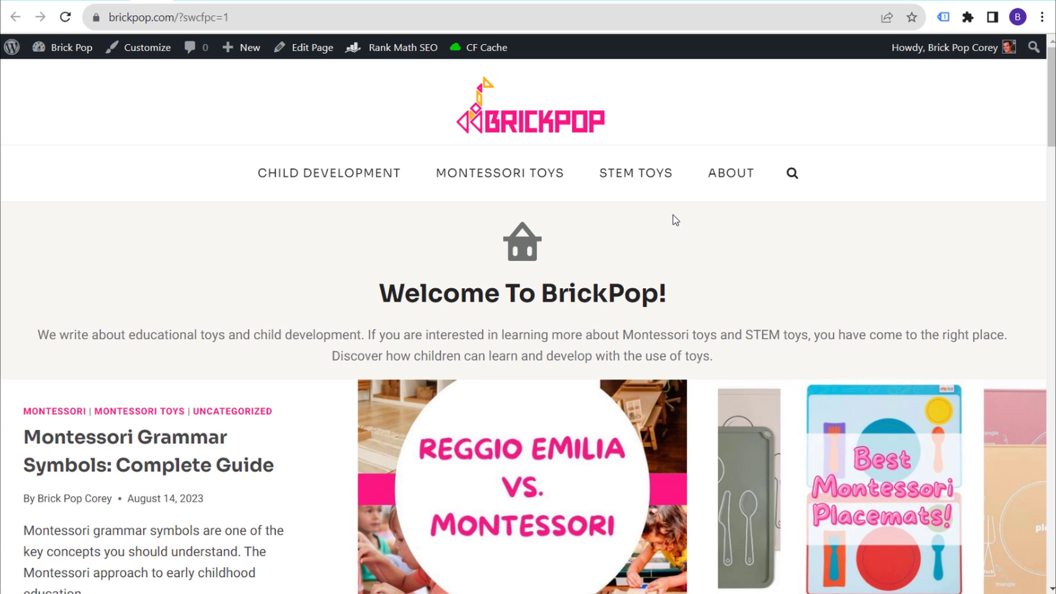
click(944, 18)
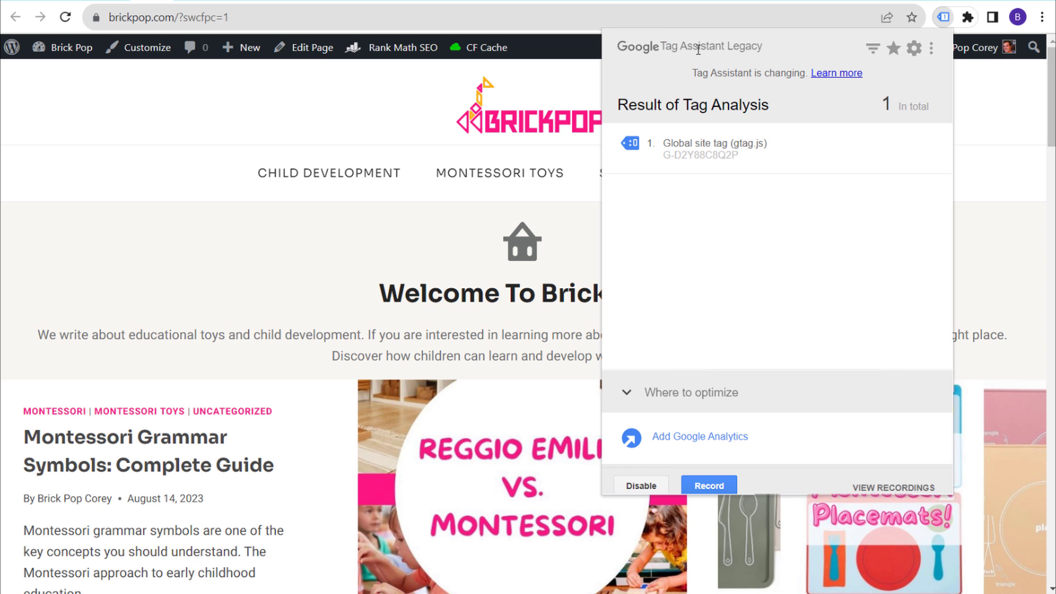
click(978, 144)
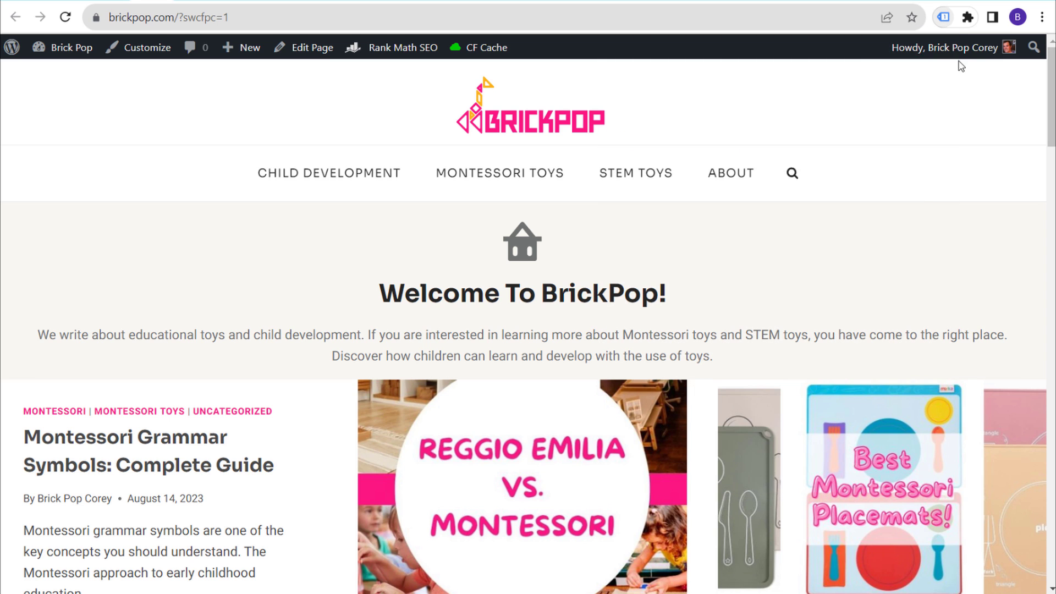
Check that the Tag Assistant Legacy extension is pinned to the browser and reopen its tag analysis
click(968, 17)
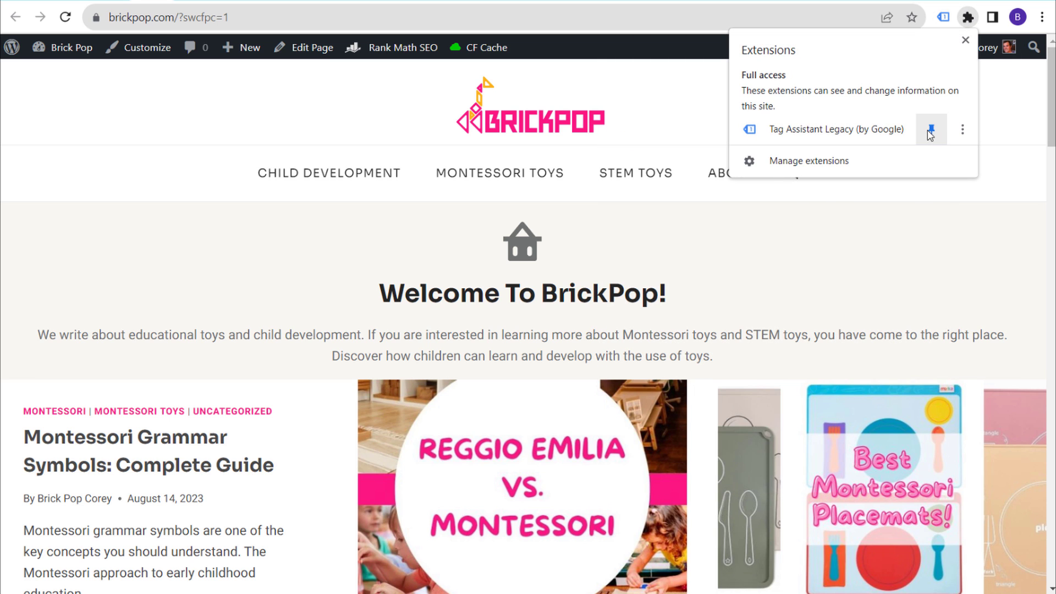
click(1008, 105)
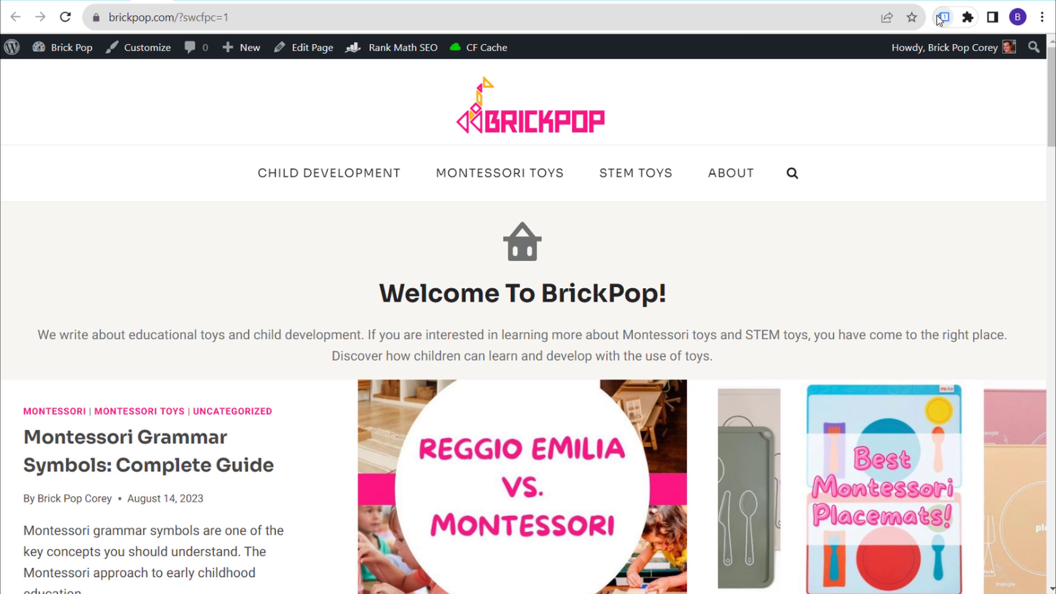
click(941, 19)
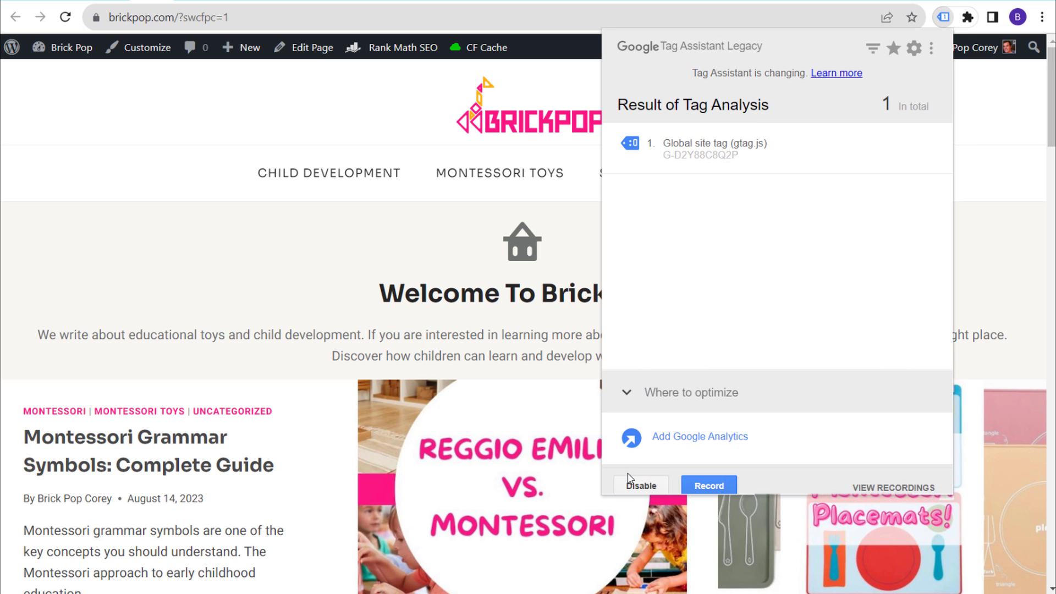
Disable and re-enable Tag Assistant Legacy on brickpop.com, reload the page, and view the tag analysis again
click(641, 486)
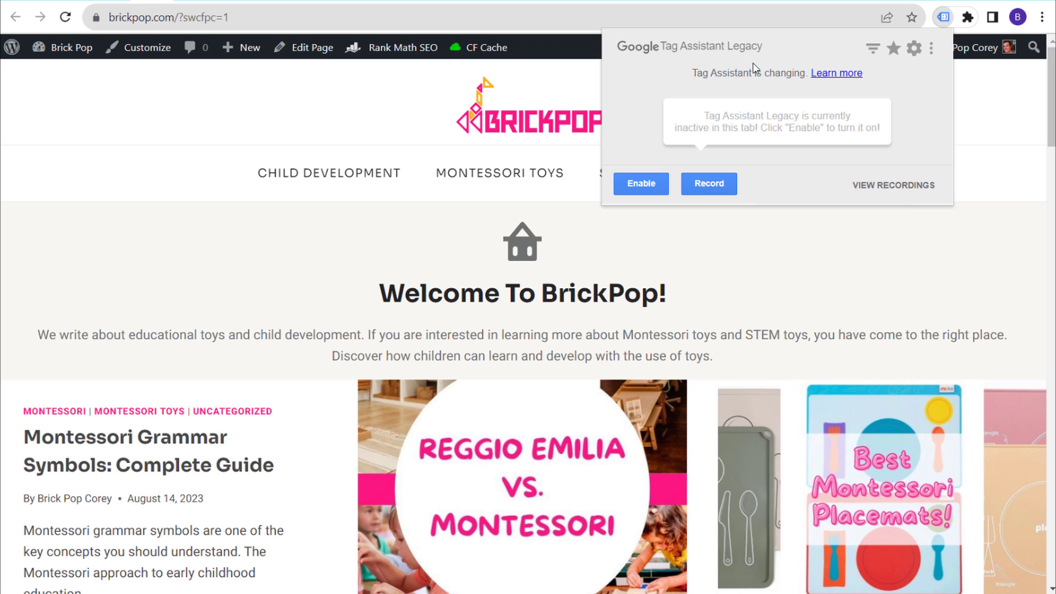
click(644, 187)
click(66, 17)
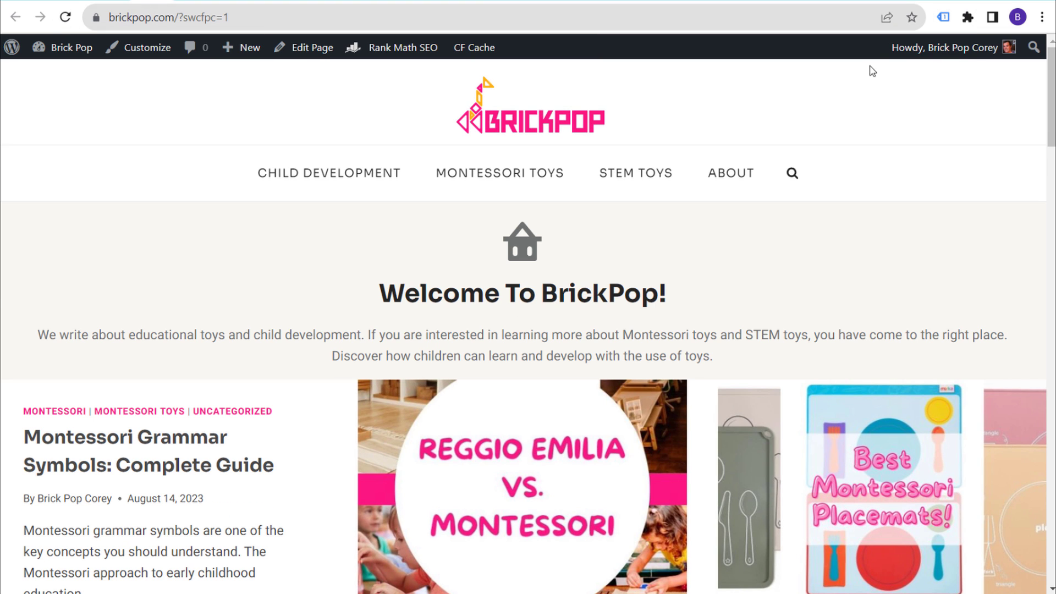
click(942, 18)
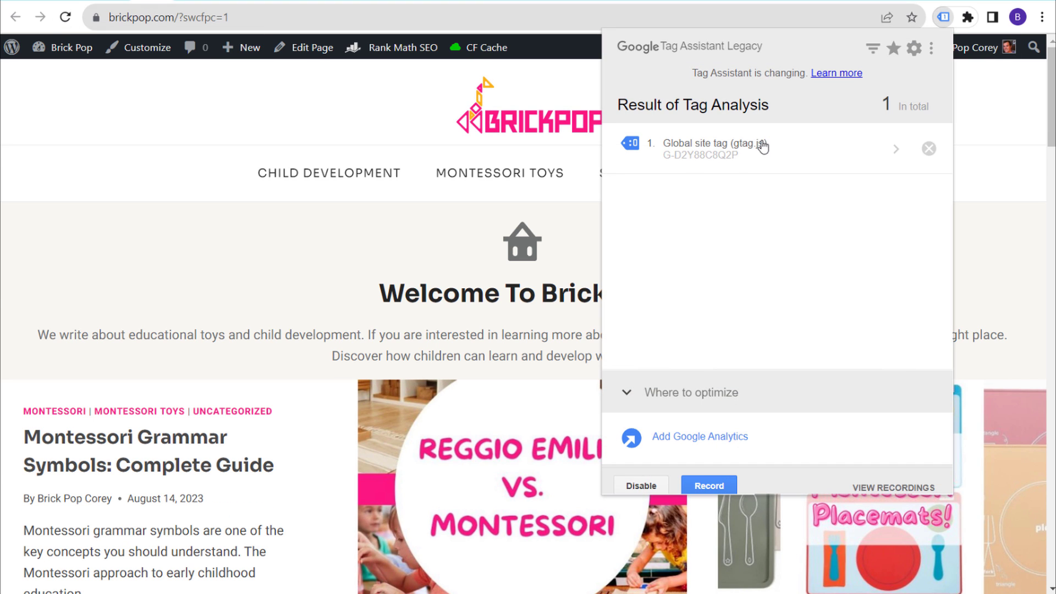
click(230, 100)
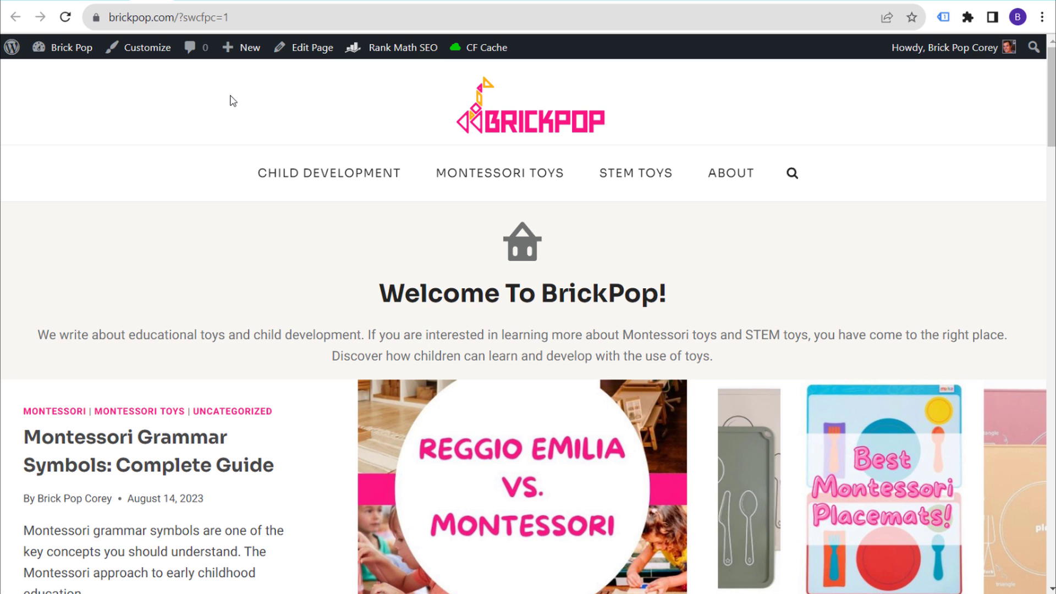
Return to the Google Analytics installation instructions, review the manual <head> placement note, and view the website builder or CMS options
click(89, 2)
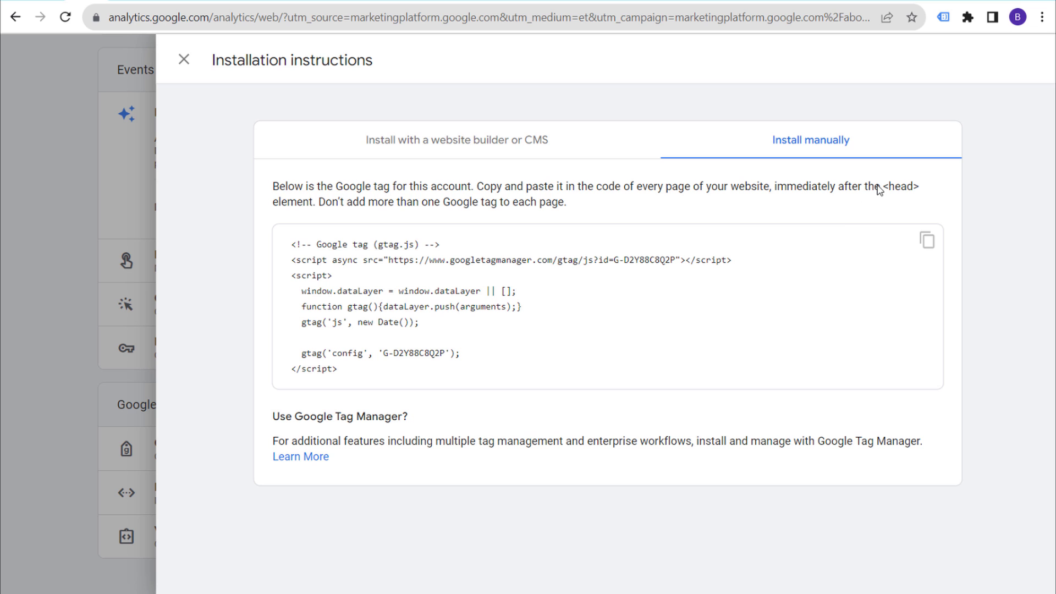
drag(884, 188, 924, 188)
click(927, 192)
click(371, 141)
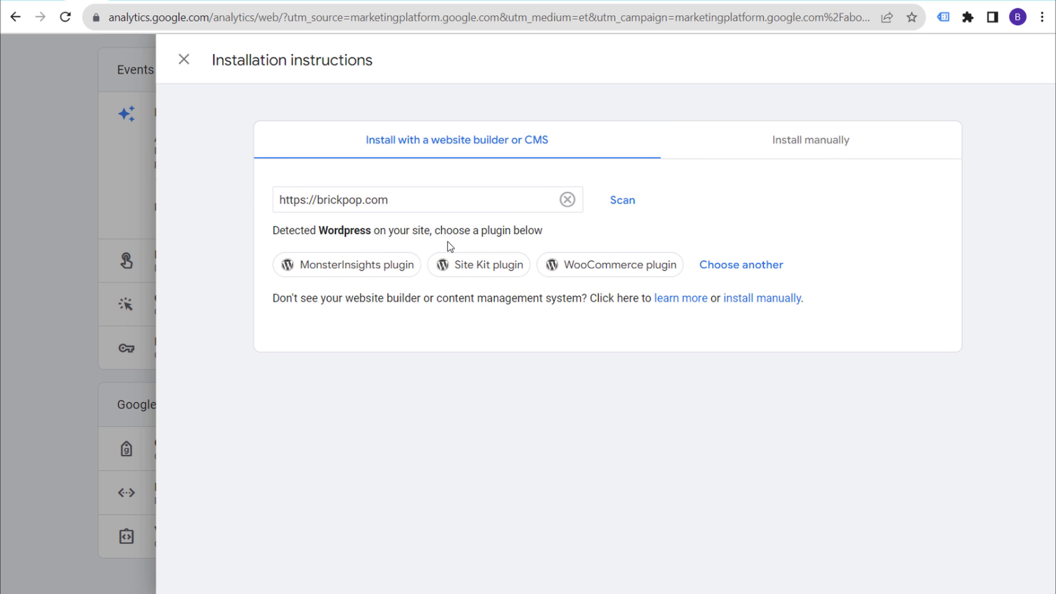